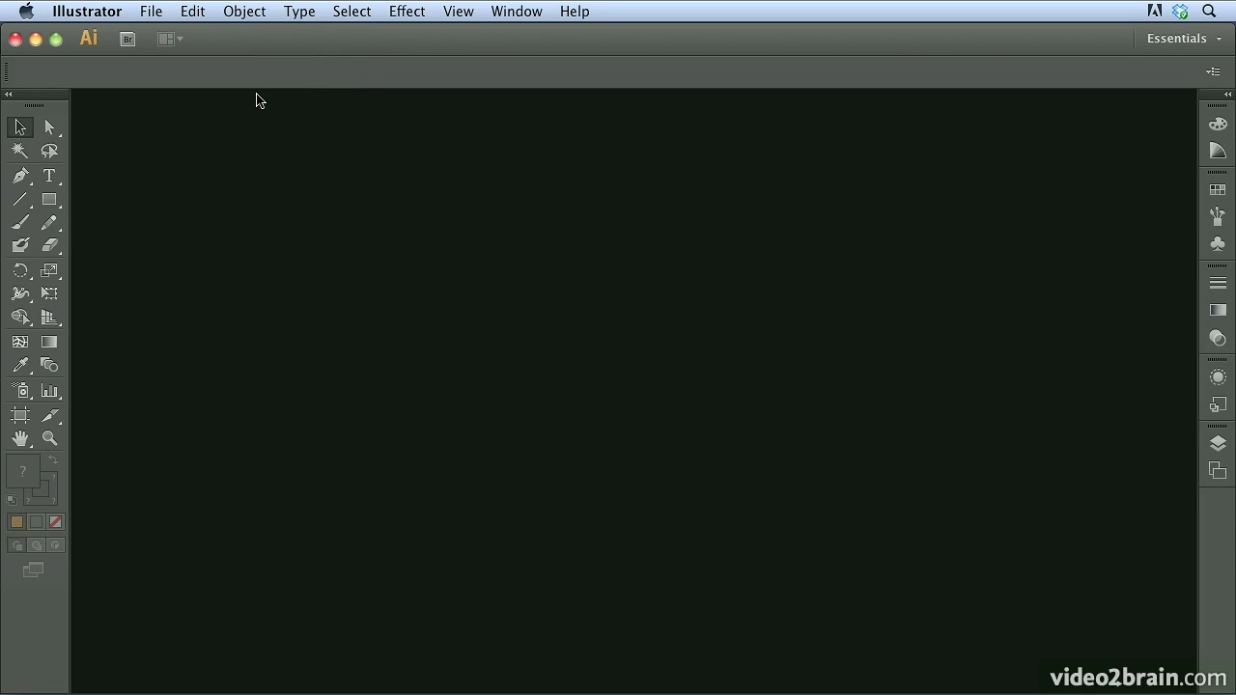
- Create a new document from the File menu, keeping width and height at 10 in
left_click(150, 12)
left_click(160, 36)
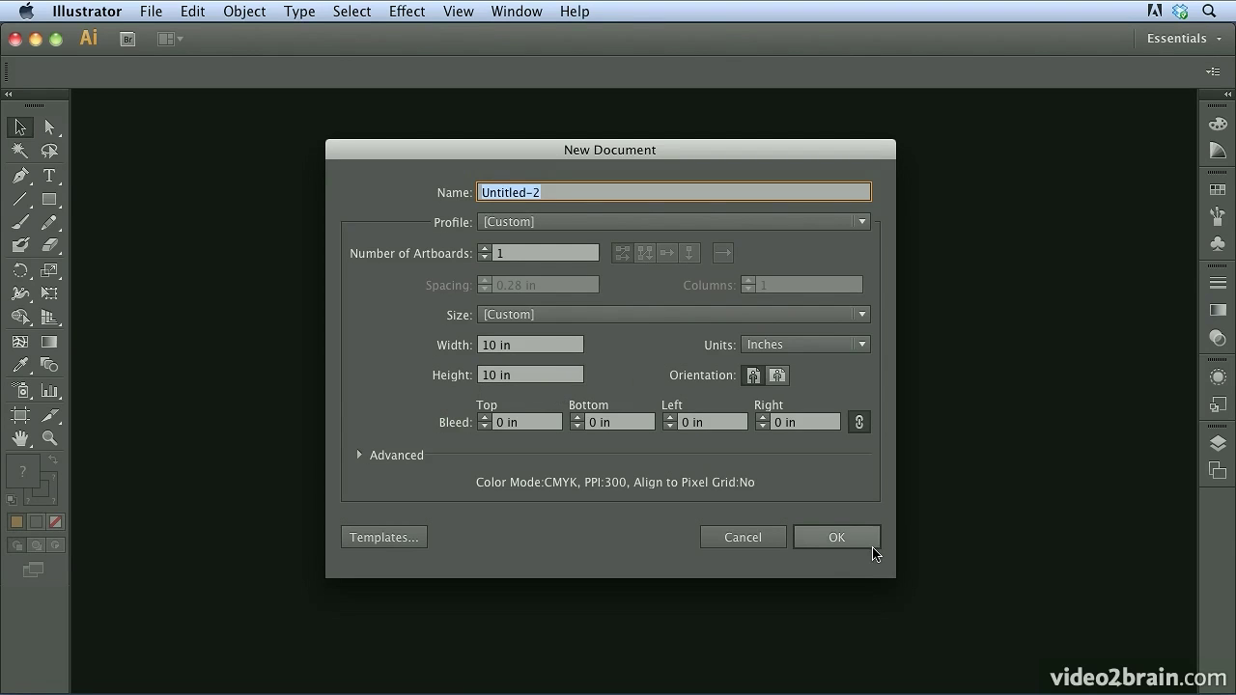
left_click(834, 544)
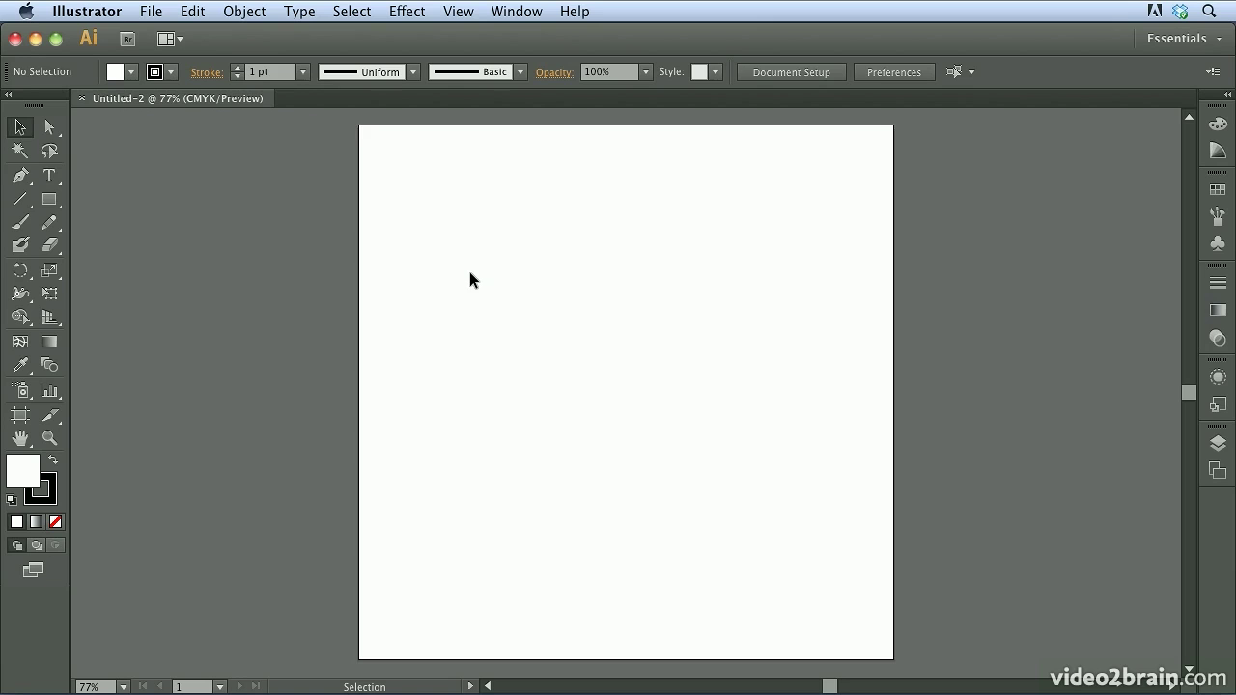
- Draw a large rectangle across the artboard and make its fill the active colour
left_click(49, 200)
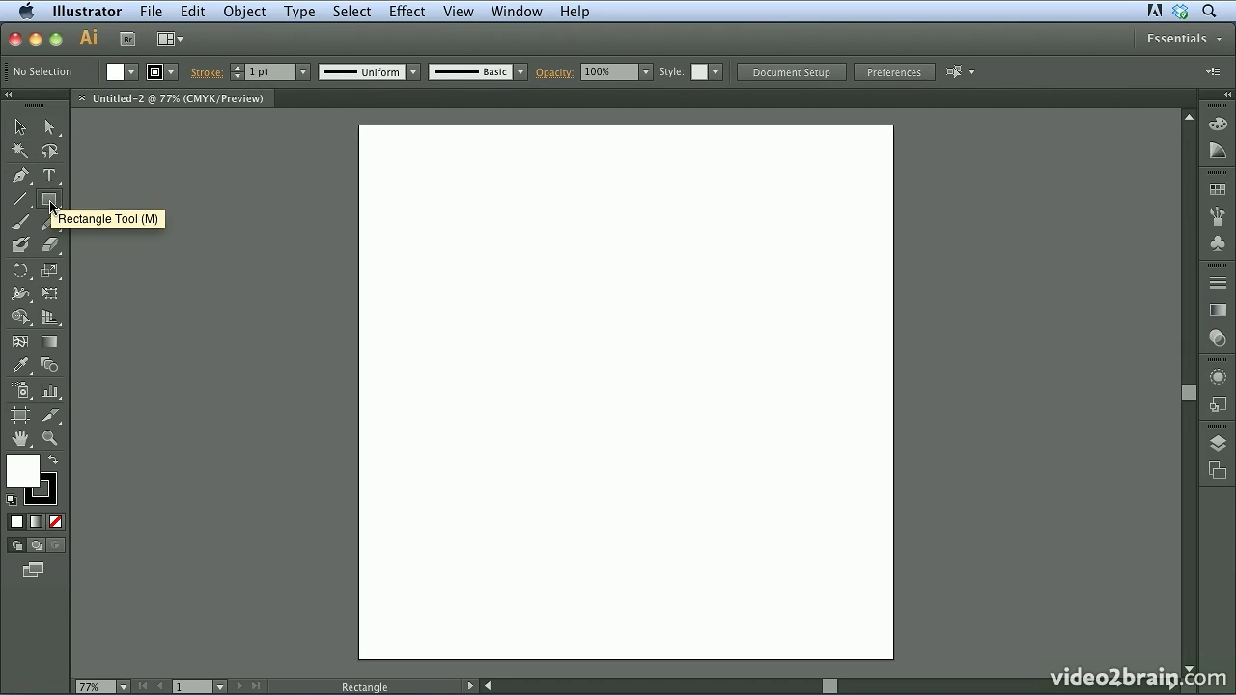
left_click_drag(407, 178, 851, 583)
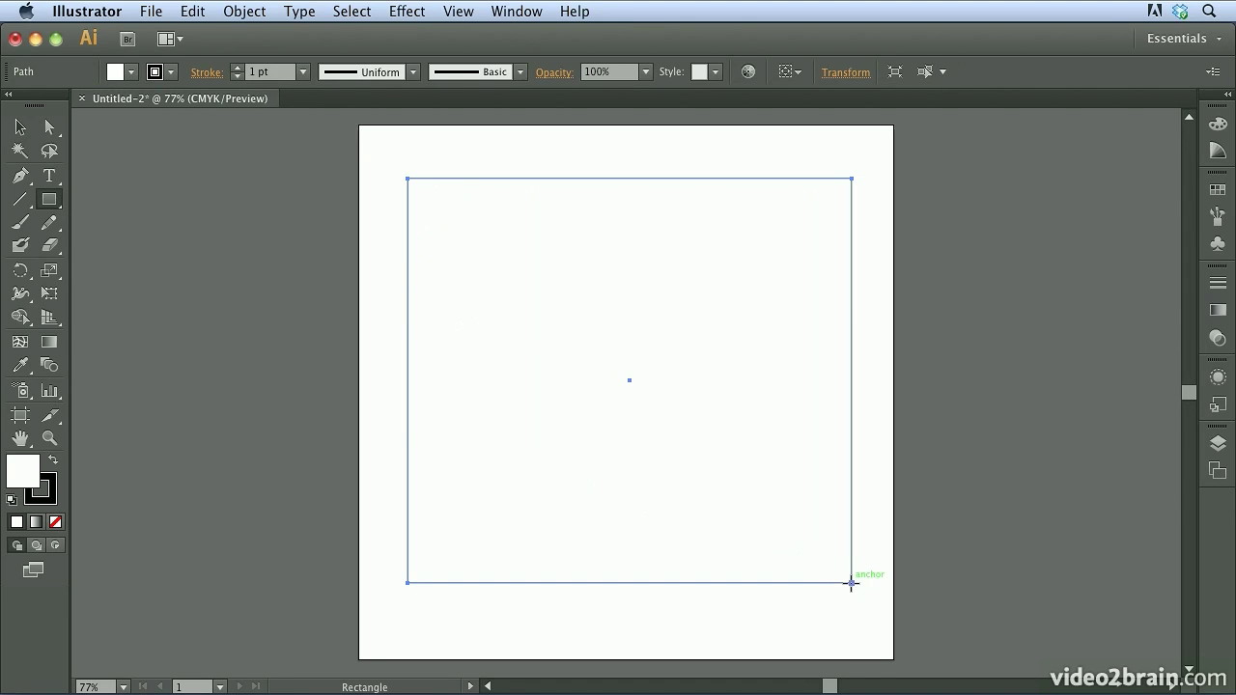
left_click(23, 477)
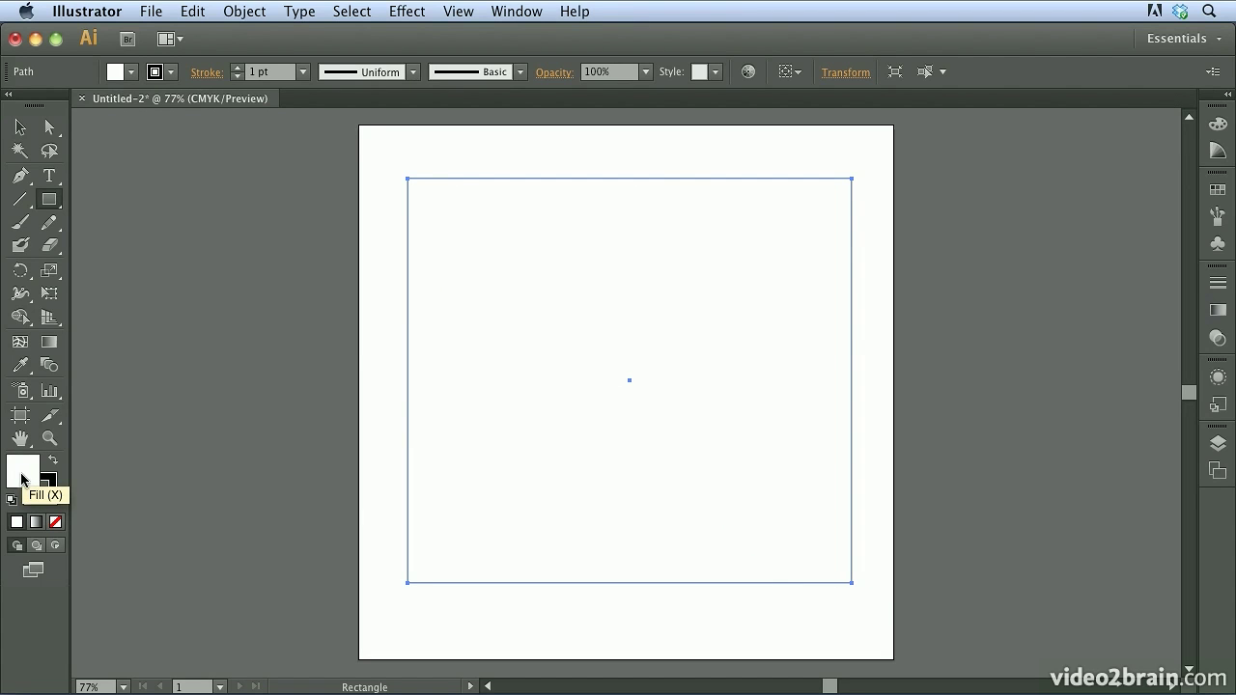
key("x")
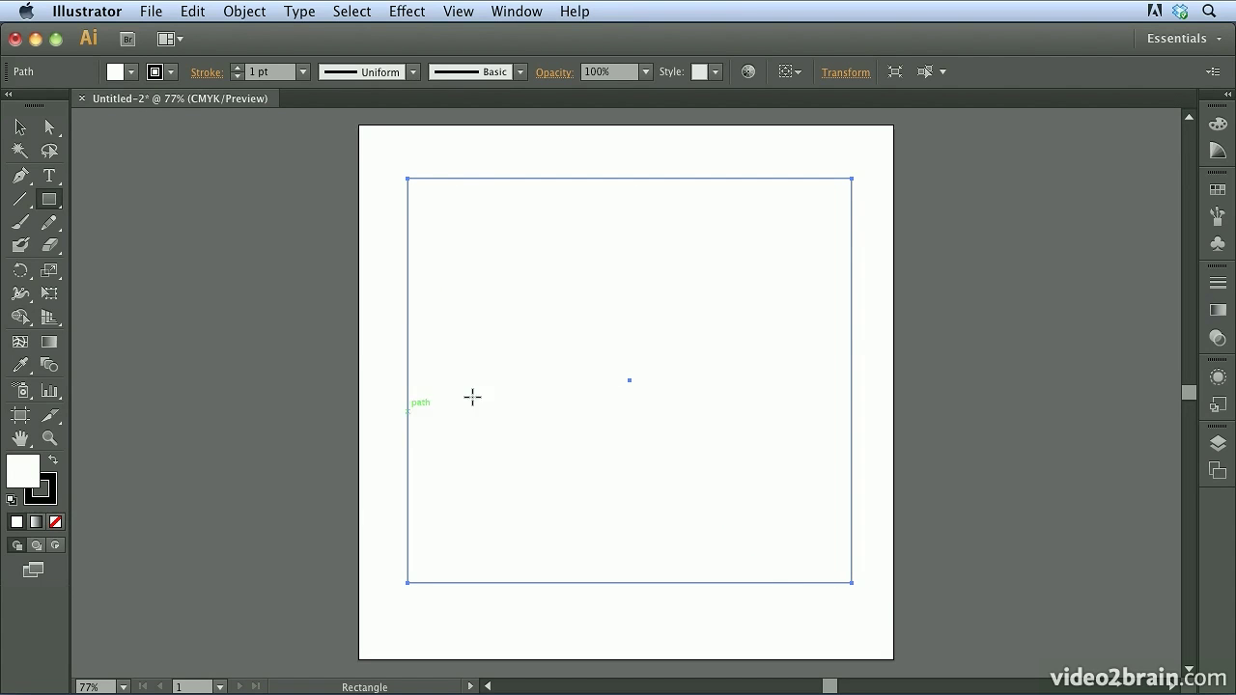
- List only pattern swatches and fill the rectangle with the brown swirl pattern
left_click(1218, 191)
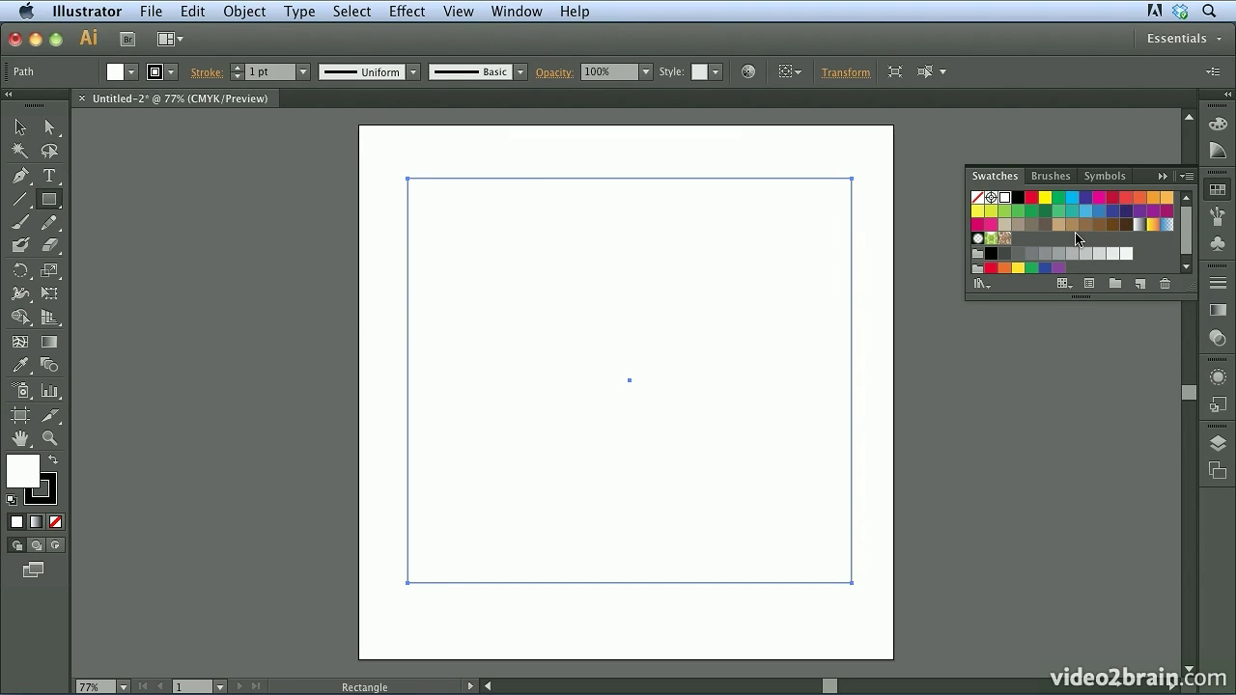
left_click(1064, 284)
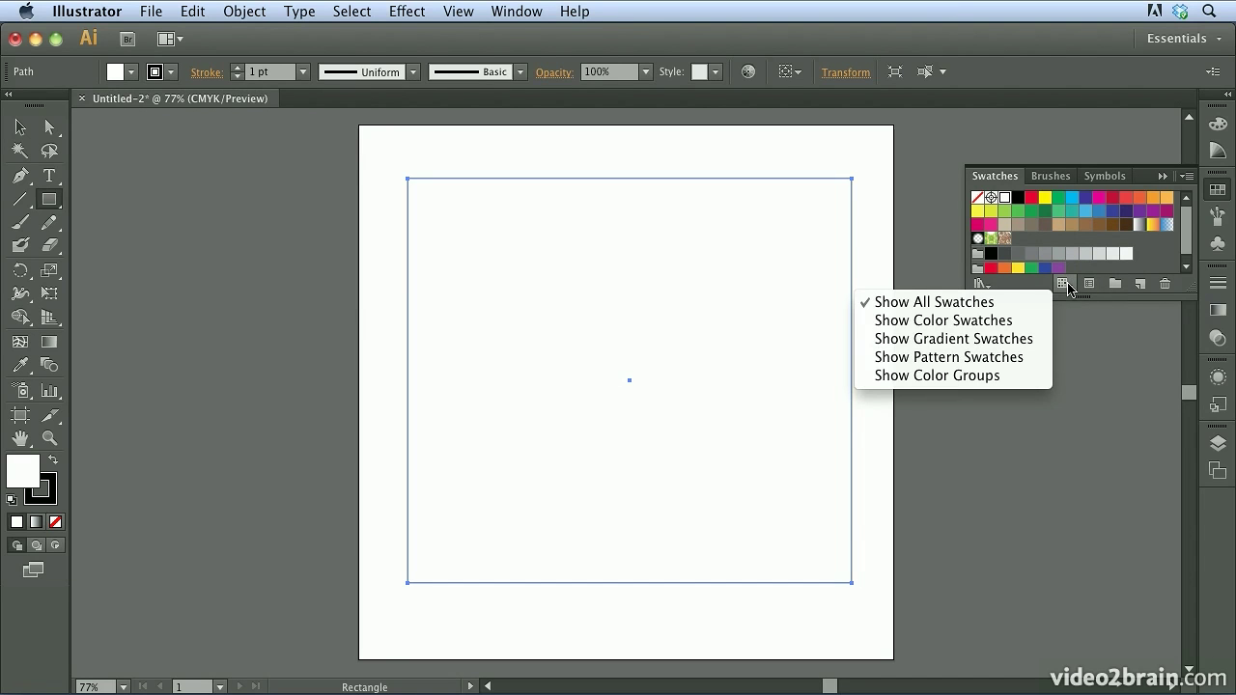
left_click(982, 359)
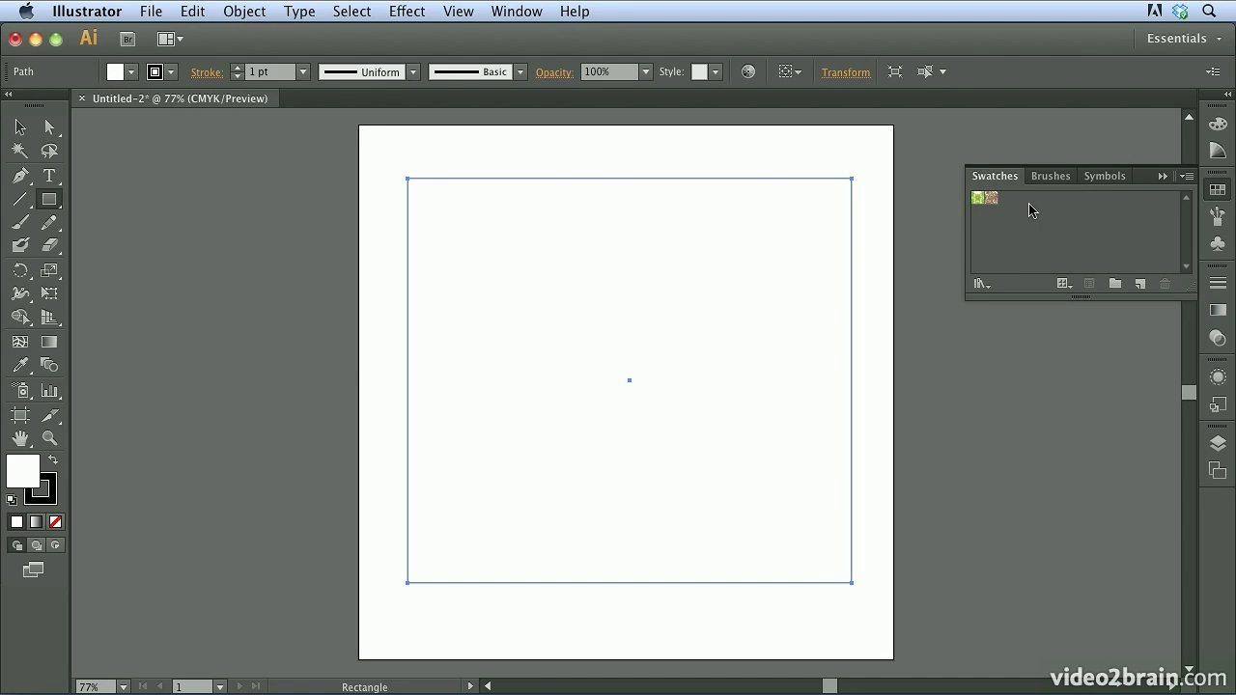
left_click(978, 199)
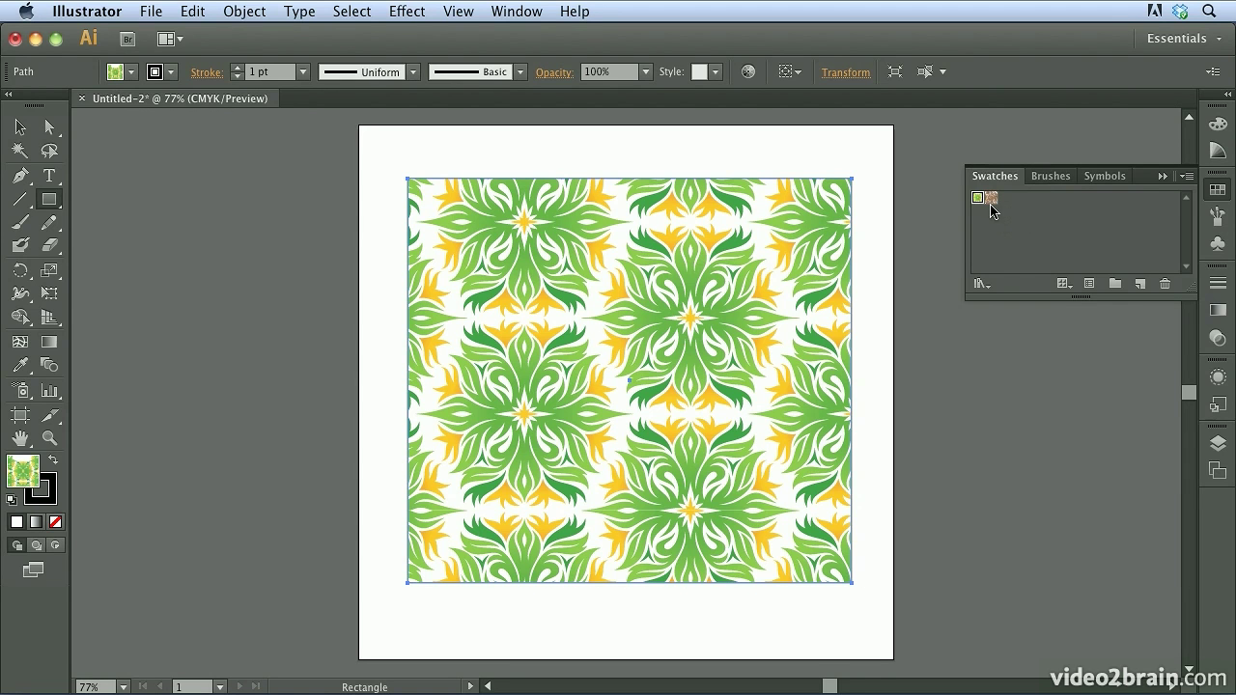
left_click(991, 200)
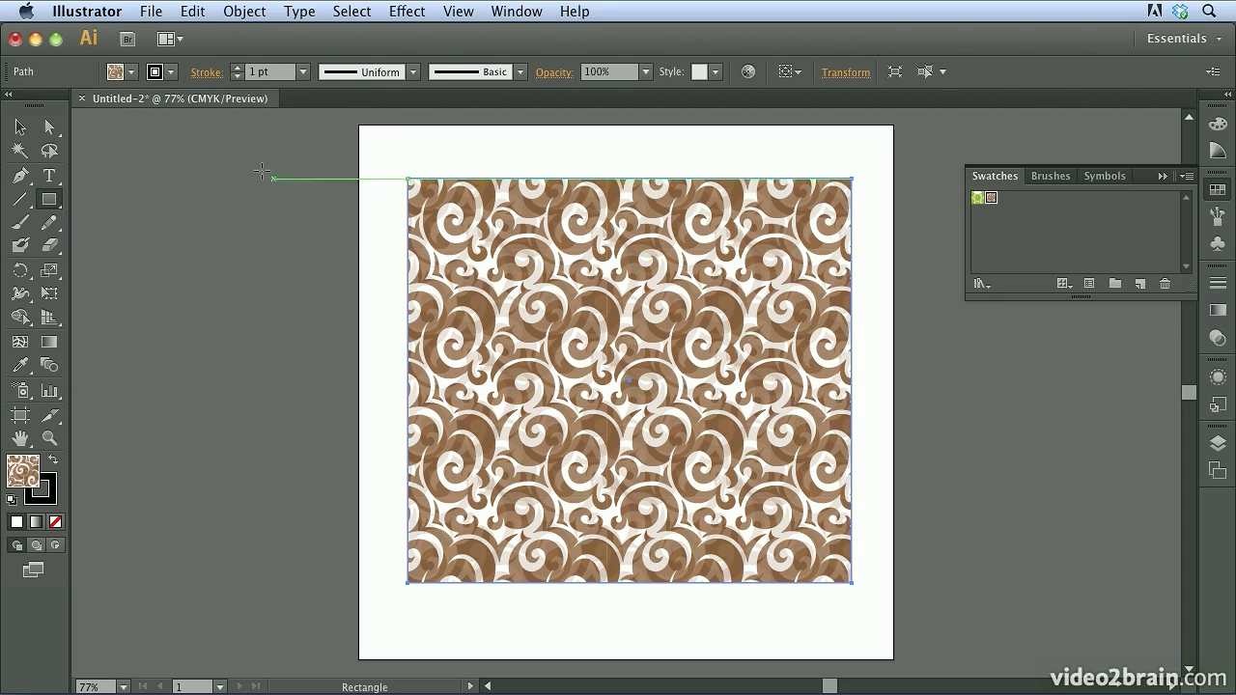
- Delete the pattern-filled rectangle and start a new pattern with Object > Pattern > Make
left_click(12, 132)
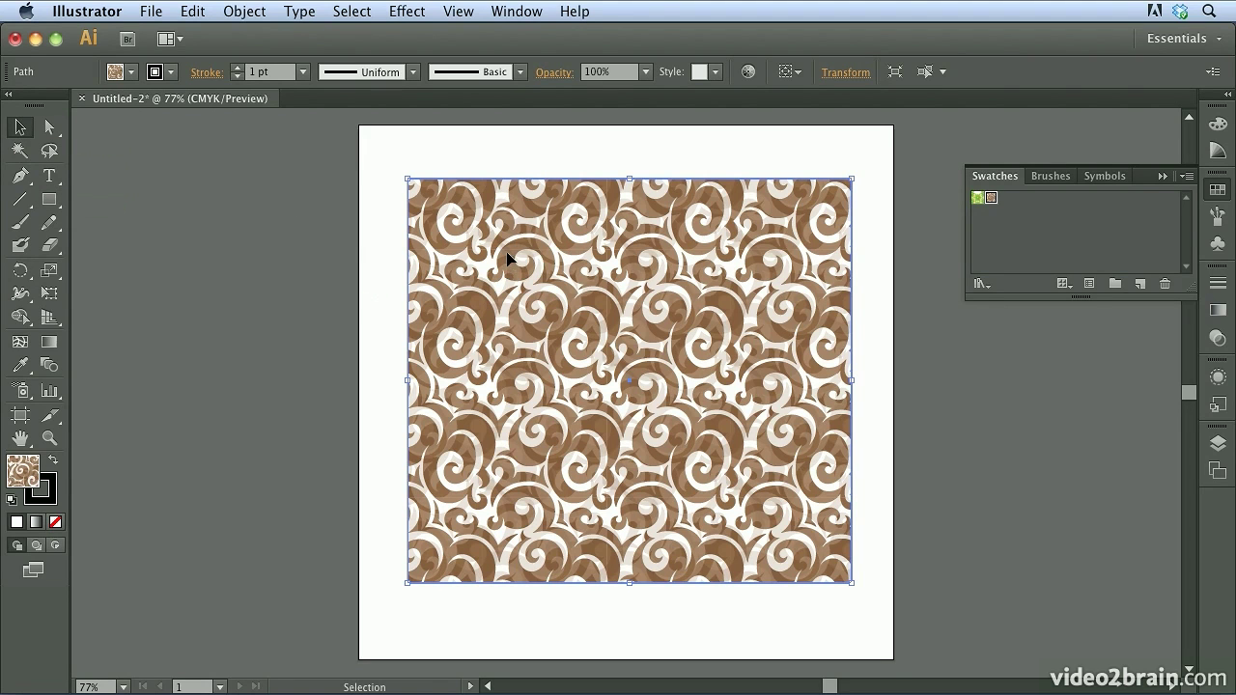
key("Delete")
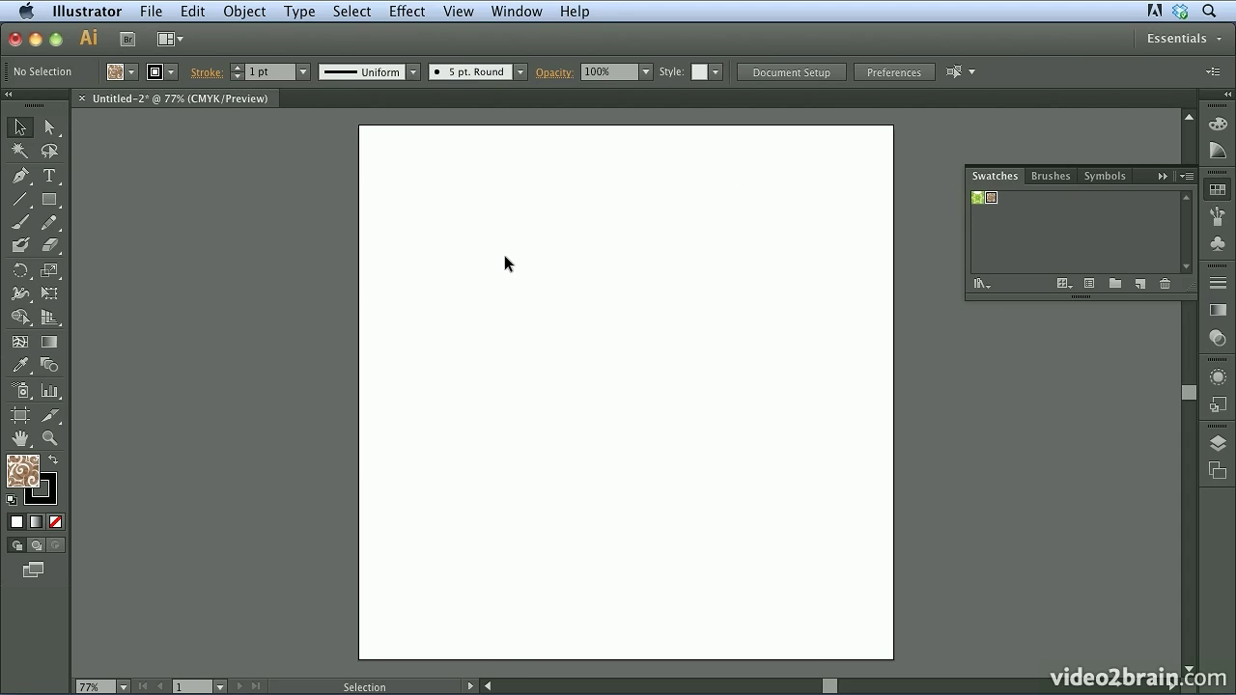
left_click(238, 11)
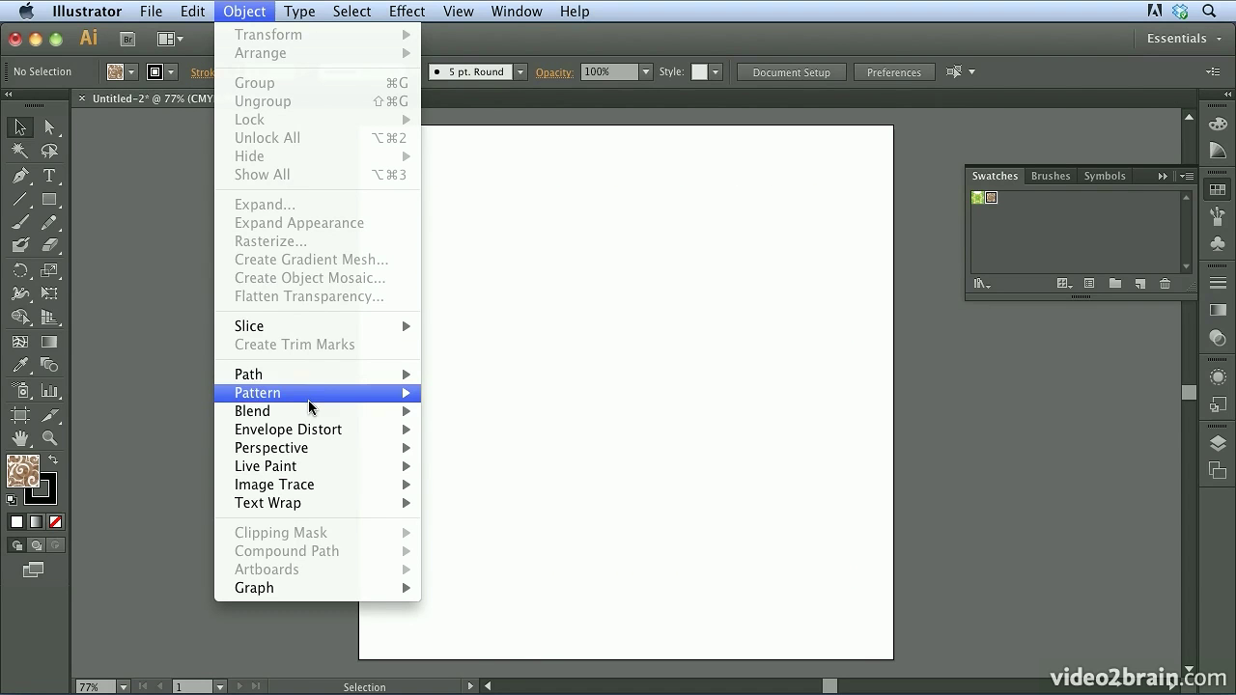
mouse_move(310, 403)
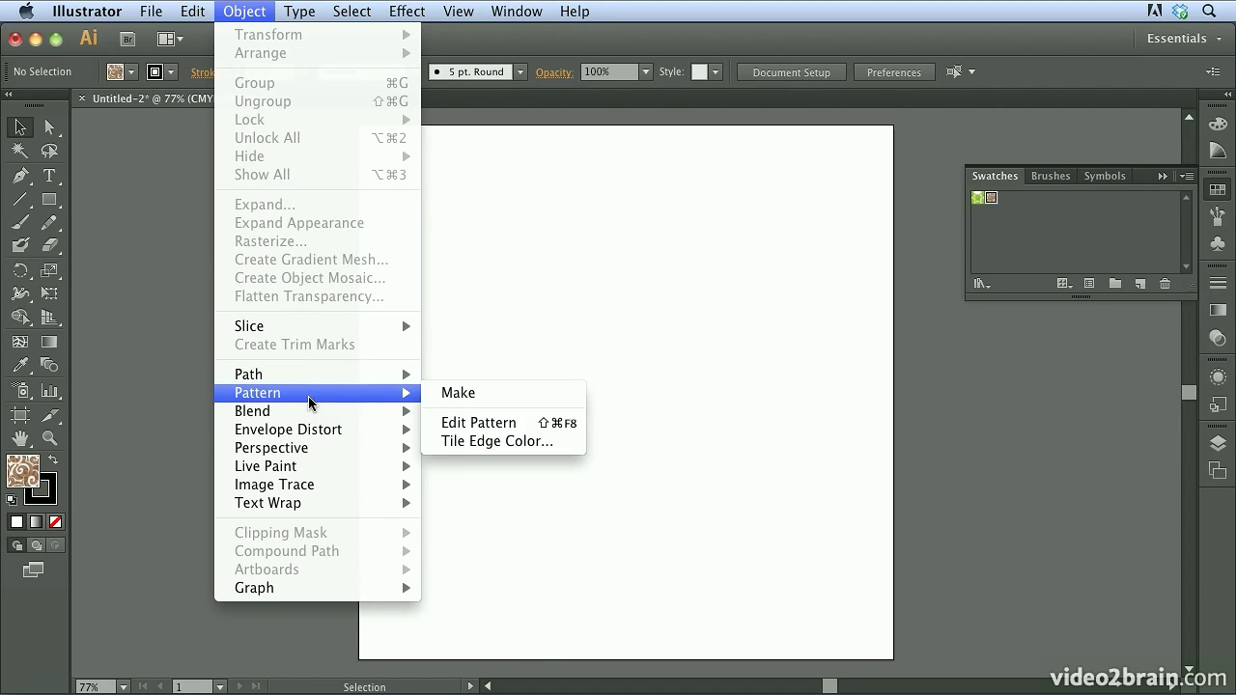
left_click(502, 396)
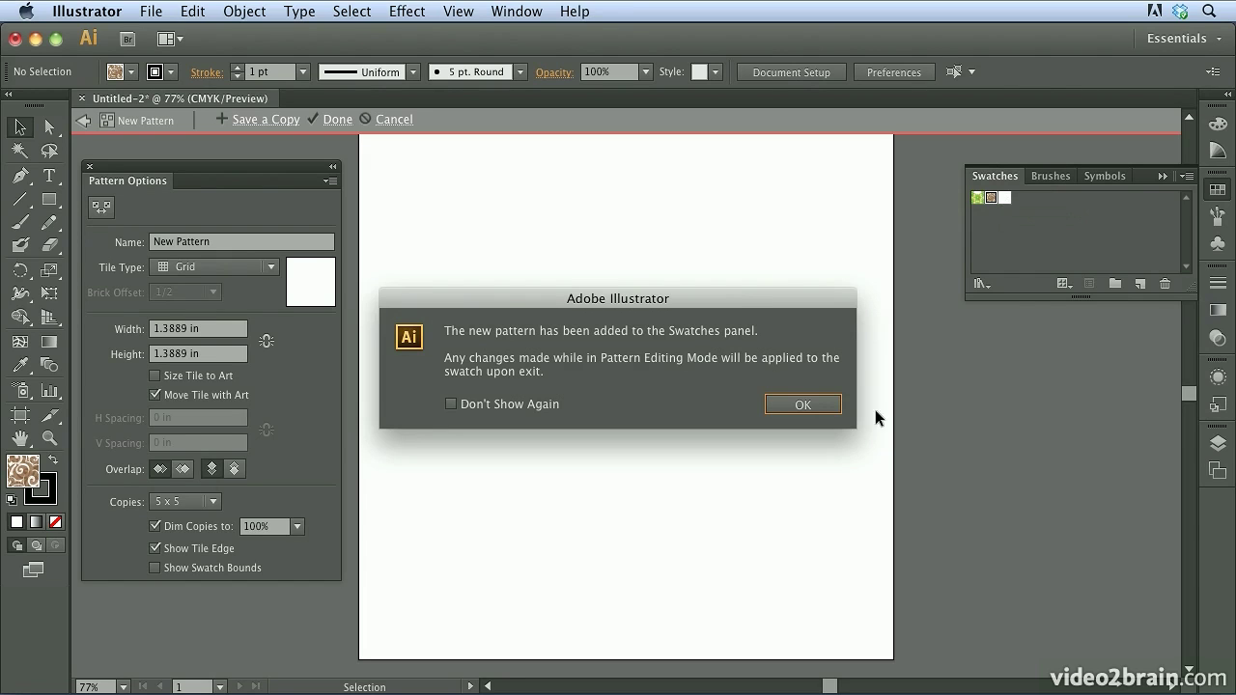
- Dismiss the notice, show all swatches again, and set a white fill with black stroke
left_click(801, 404)
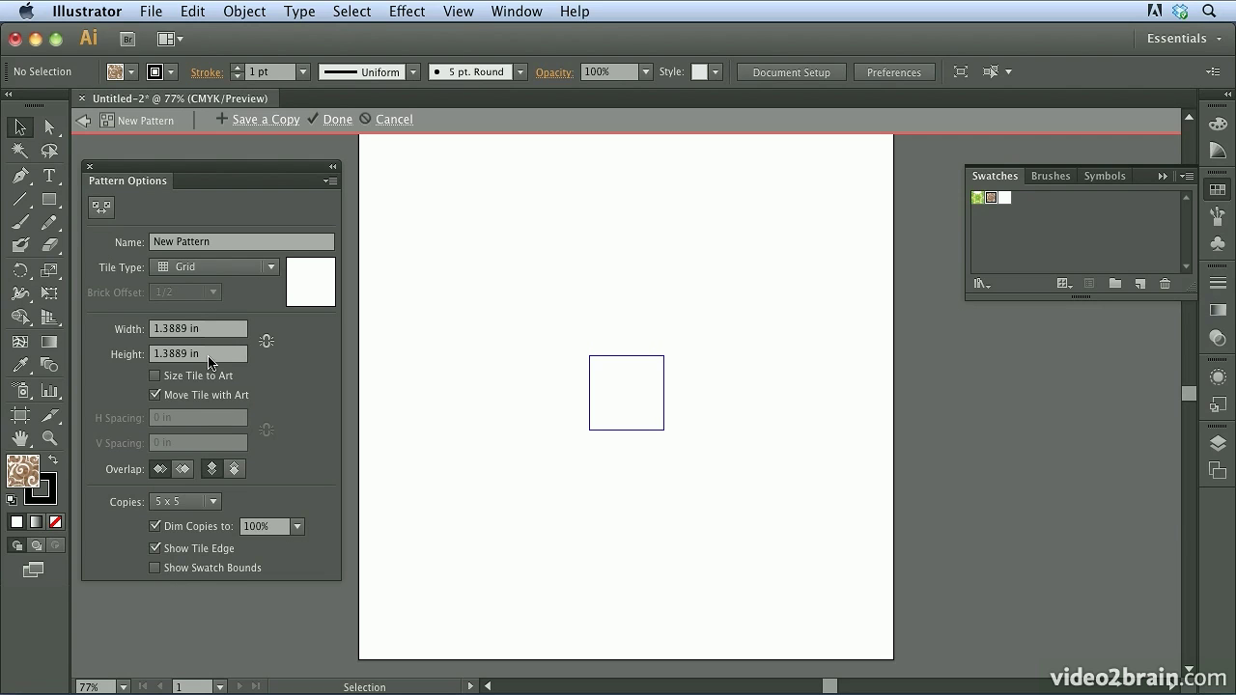
left_click(1064, 286)
left_click(998, 300)
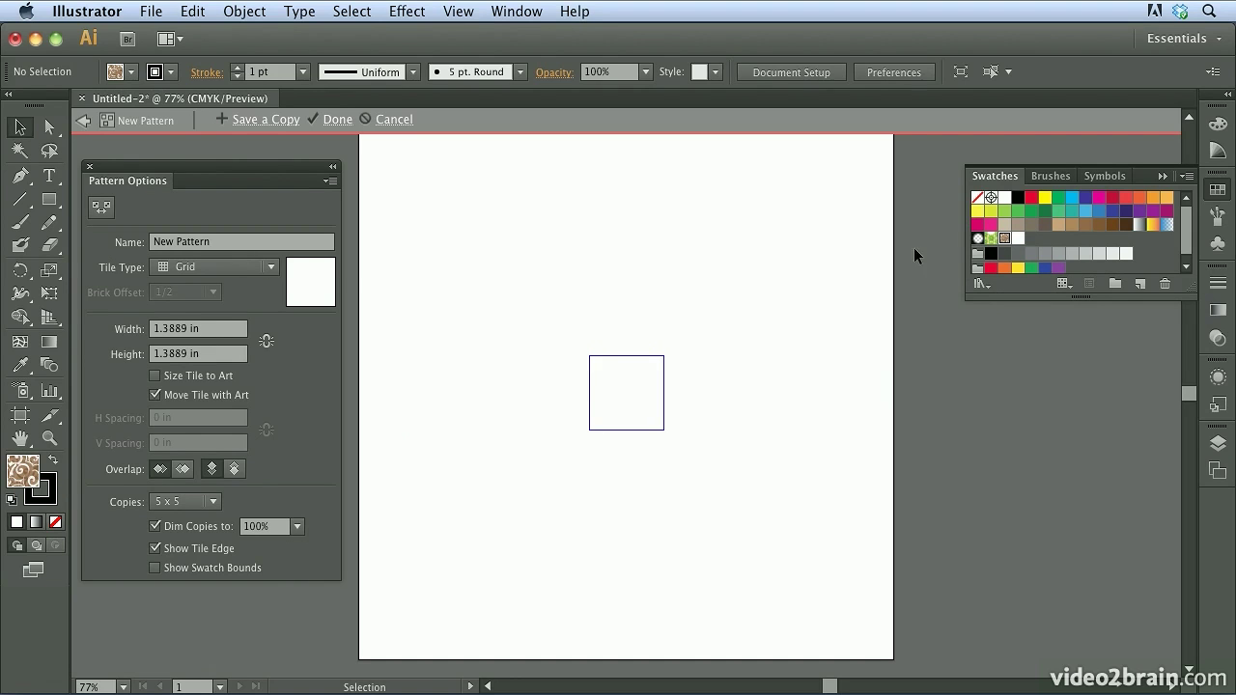
left_click(1004, 198)
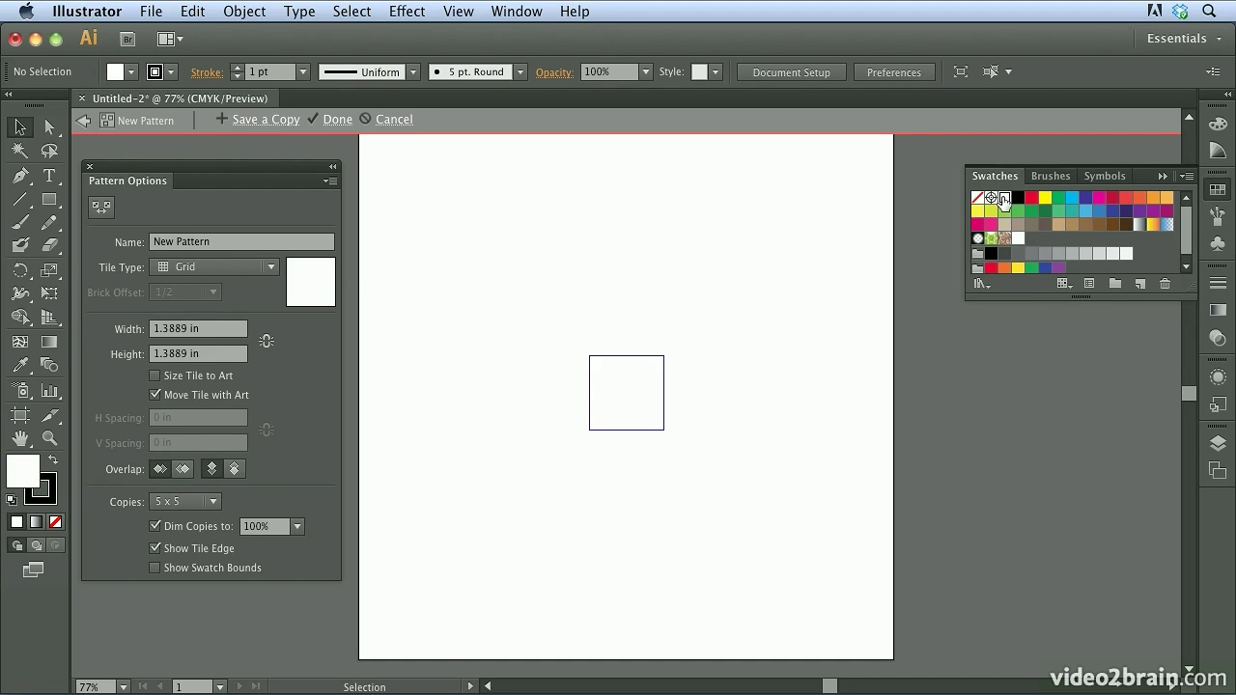
left_click(37, 496)
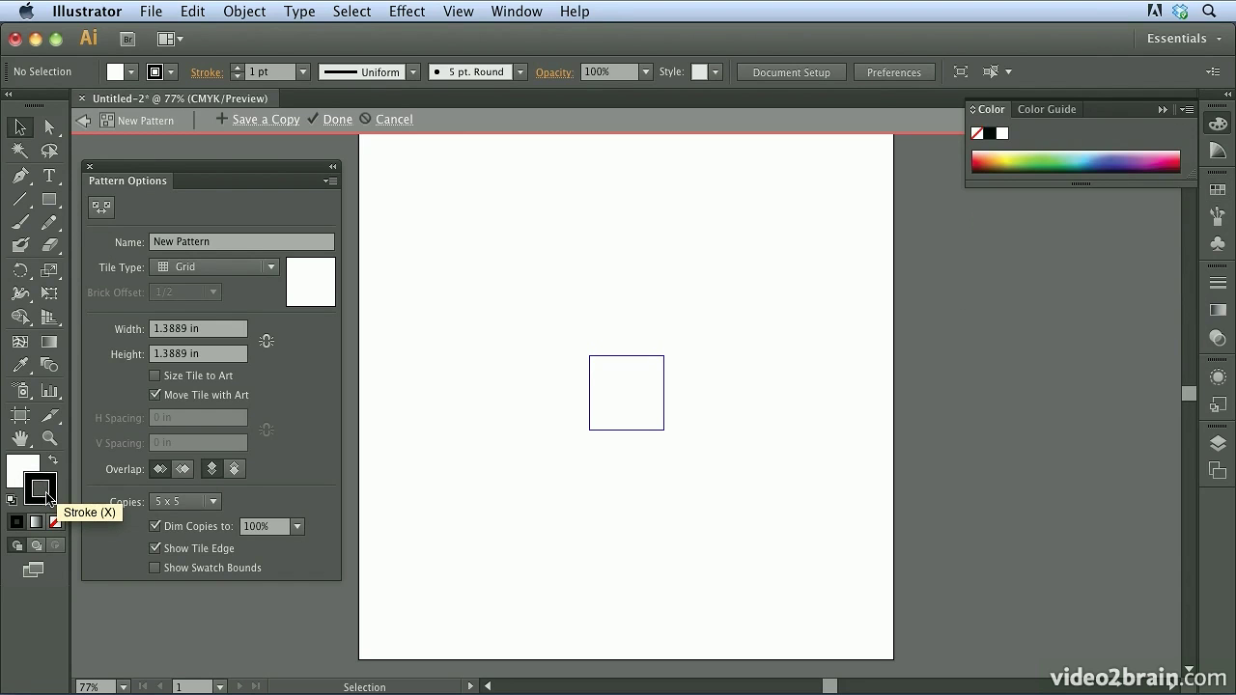
left_click(48, 200)
- Draw several overlapping white, black-outlined ellipses and circles in the pattern tile
left_click_drag(49, 200, 140, 245)
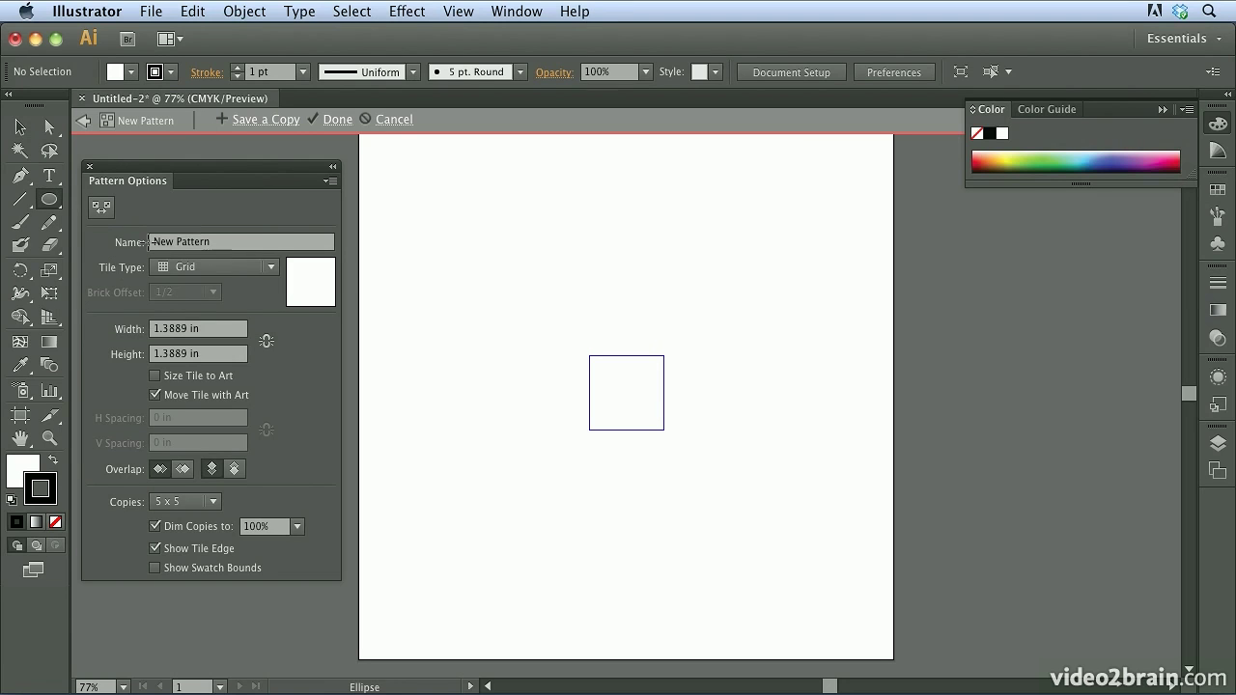
left_click_drag(566, 327, 630, 375)
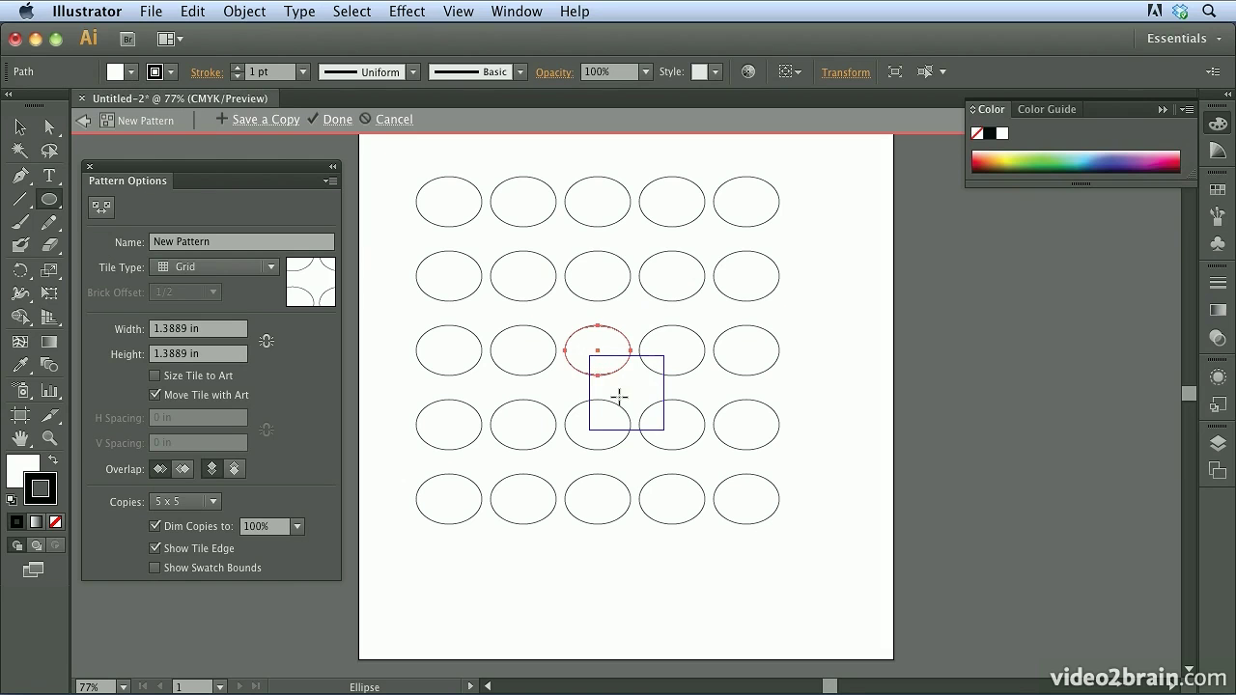
left_click_drag(606, 349, 659, 400)
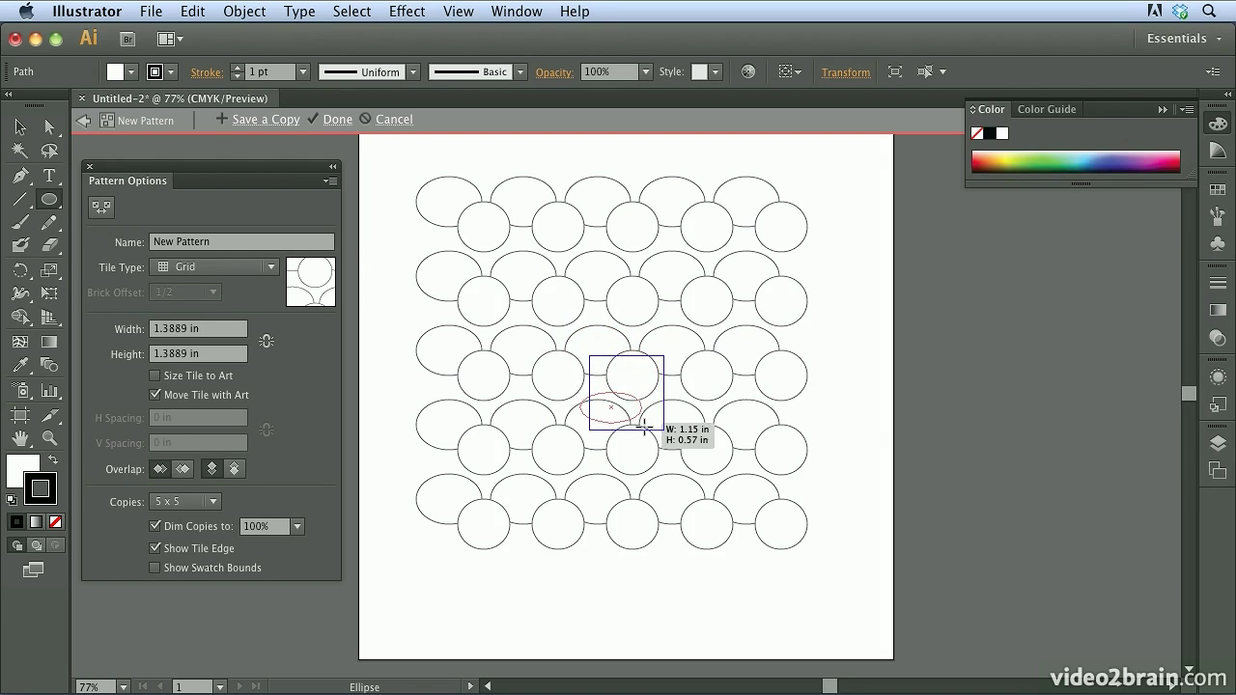
left_click_drag(644, 426, 644, 425)
mouse_move(692, 372)
left_mouse_down()
mouse_move(637, 345)
mouse_move(638, 425)
mouse_move(564, 384)
left_mouse_up()
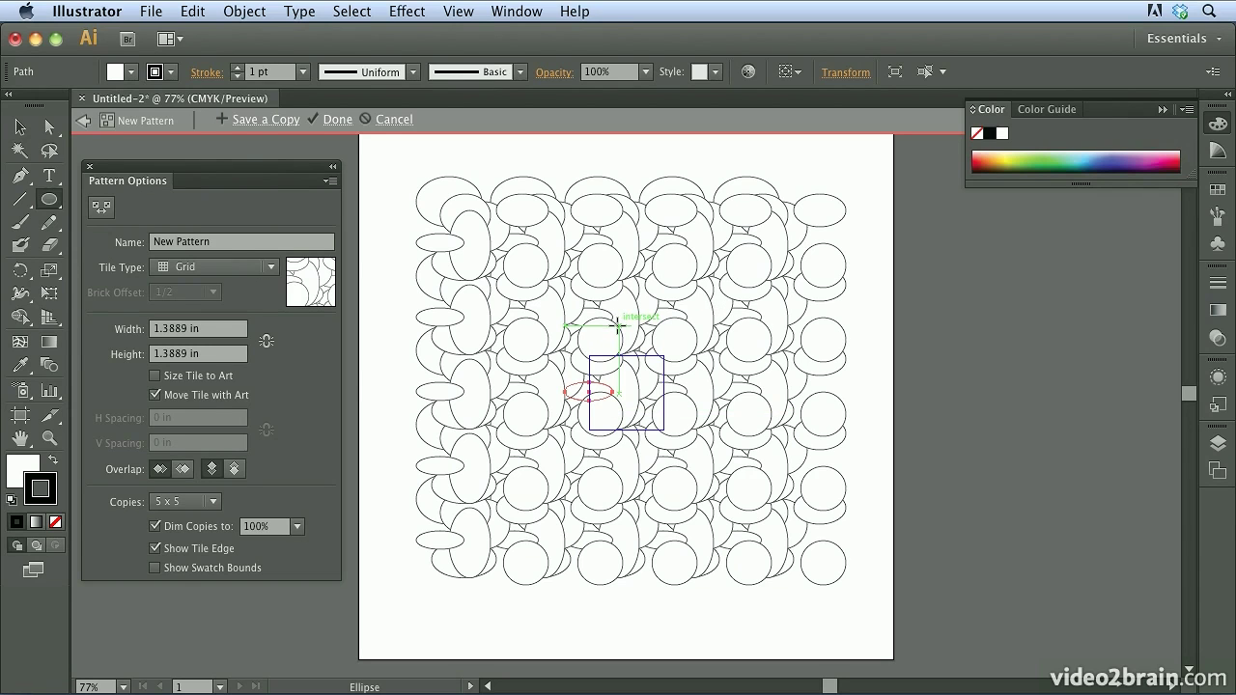
- Add small squares to the tile with the Rectangle tool
left_click_drag(48, 201, 131, 209)
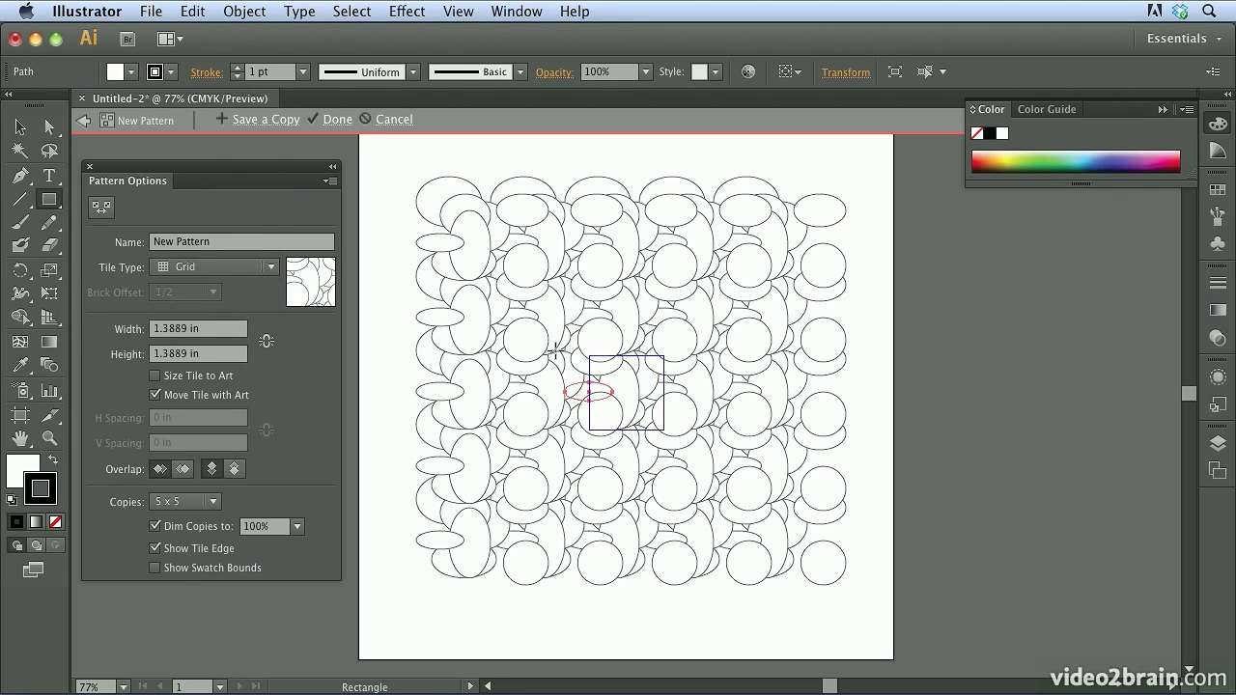
left_click_drag(606, 370, 648, 411)
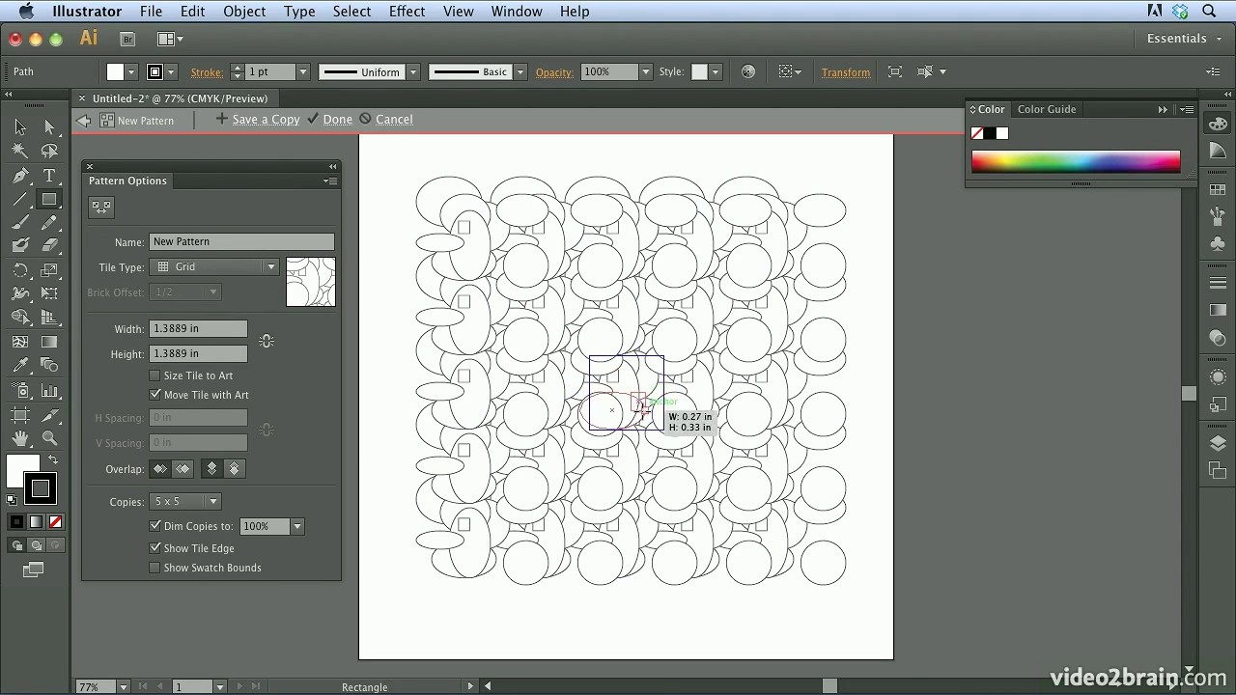
mouse_move(629, 365)
left_mouse_down()
mouse_move(653, 386)
mouse_move(606, 423)
left_mouse_up()
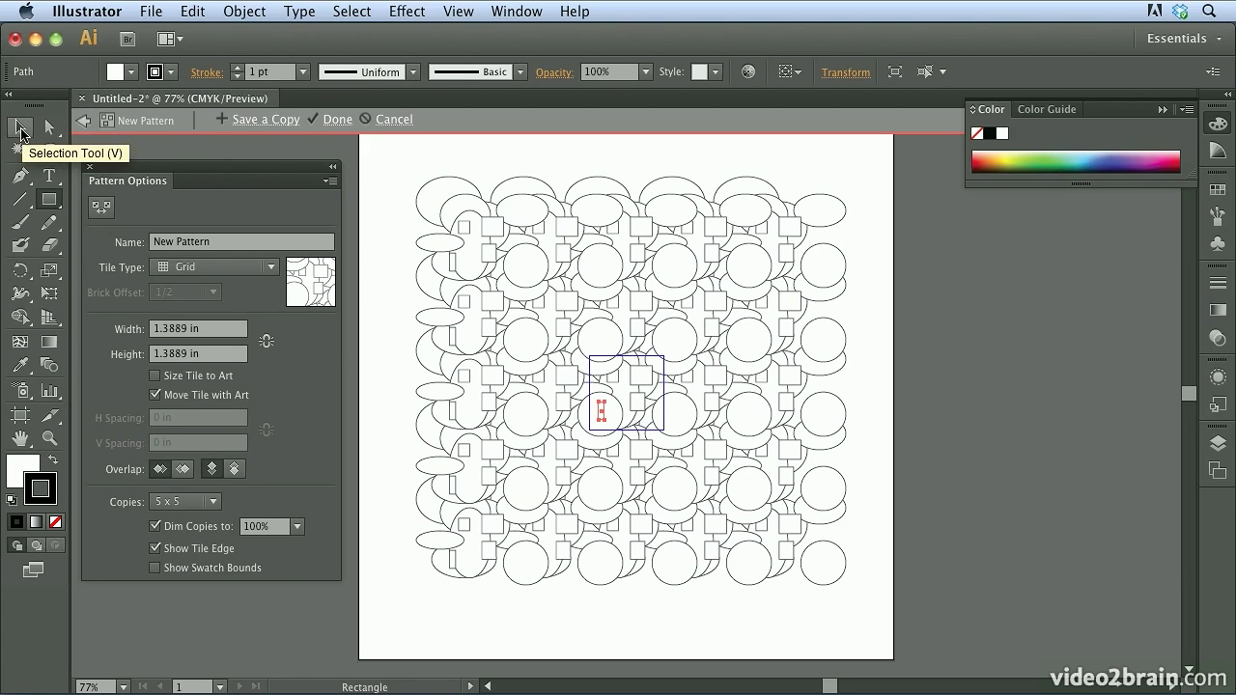
- Select and delete all the trial shapes in the pattern tile
left_click(21, 134)
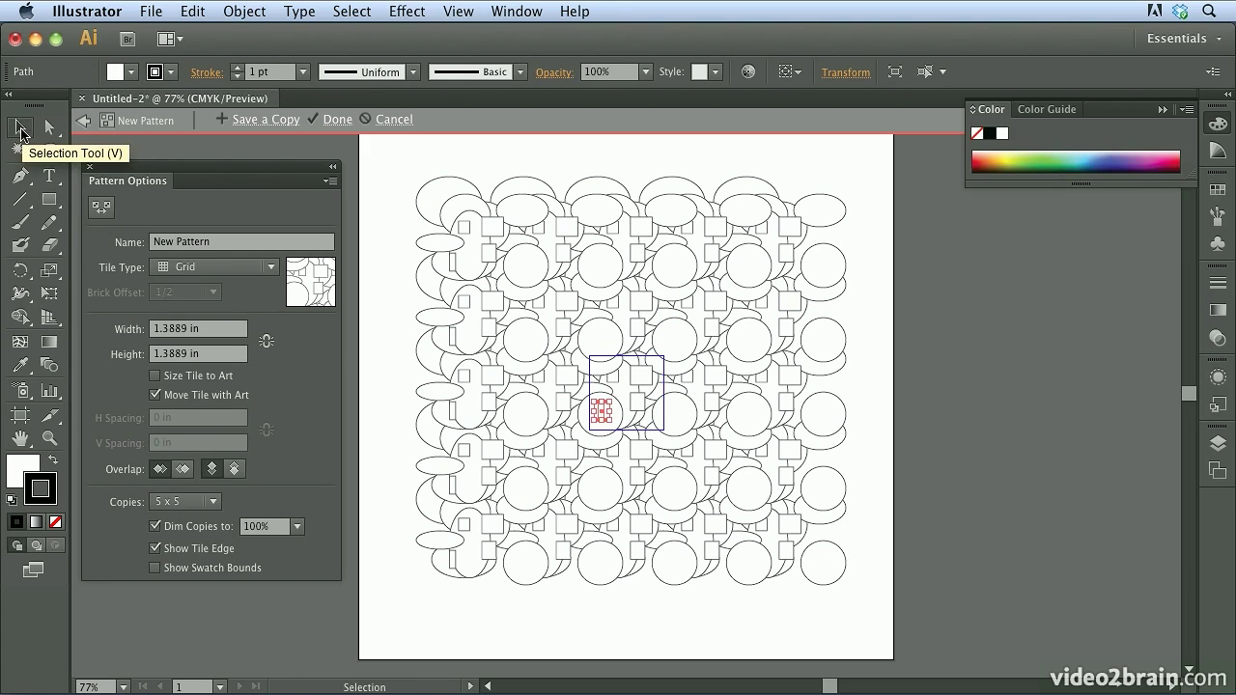
left_click(657, 412)
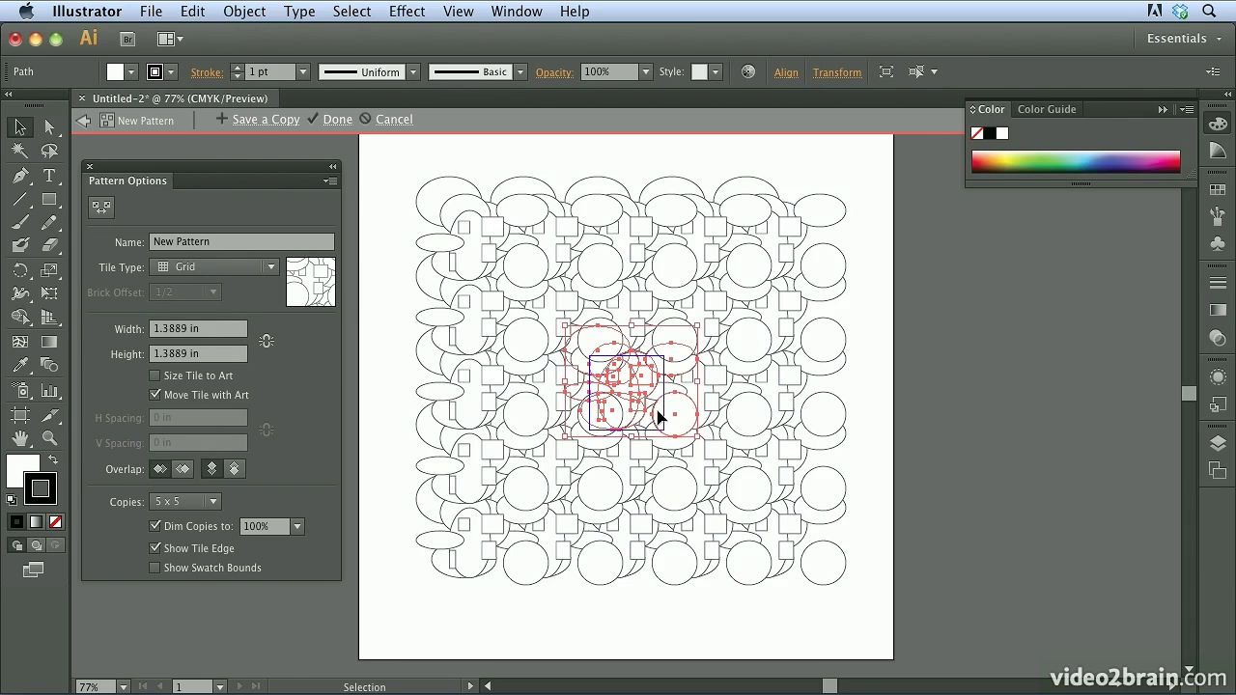
key("Delete")
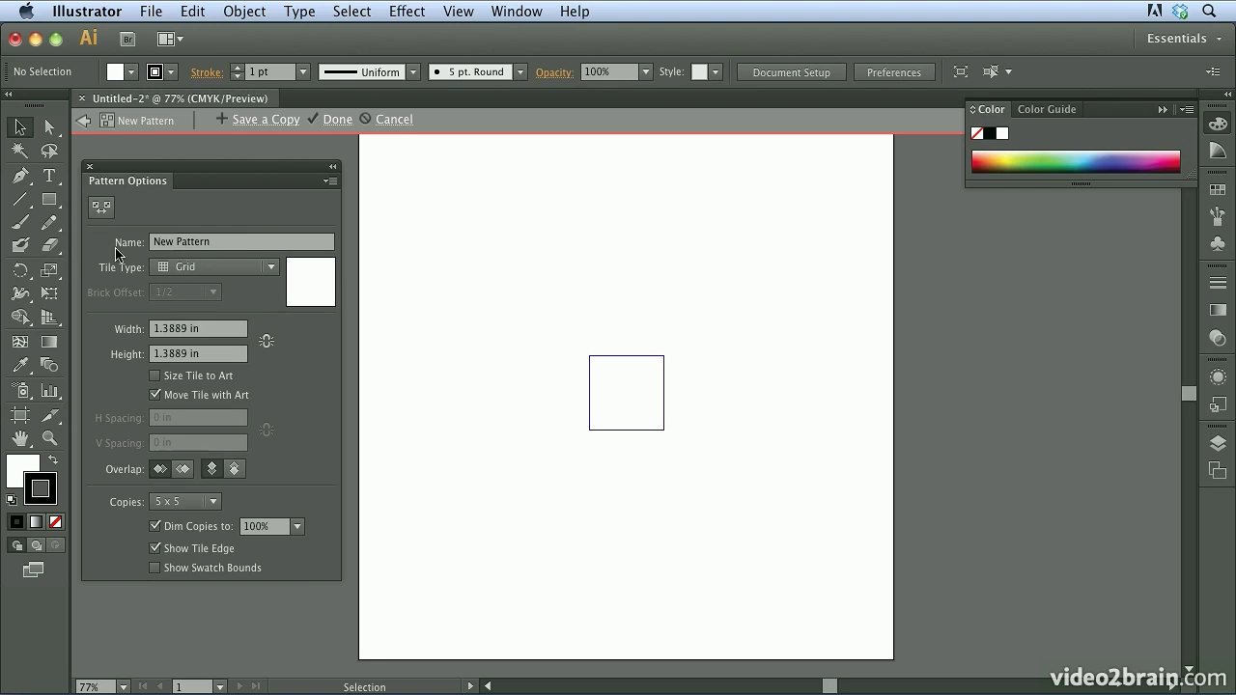
- Name the pattern Circles and set its tile to 1.25 in by 1.25 in
left_click(220, 241)
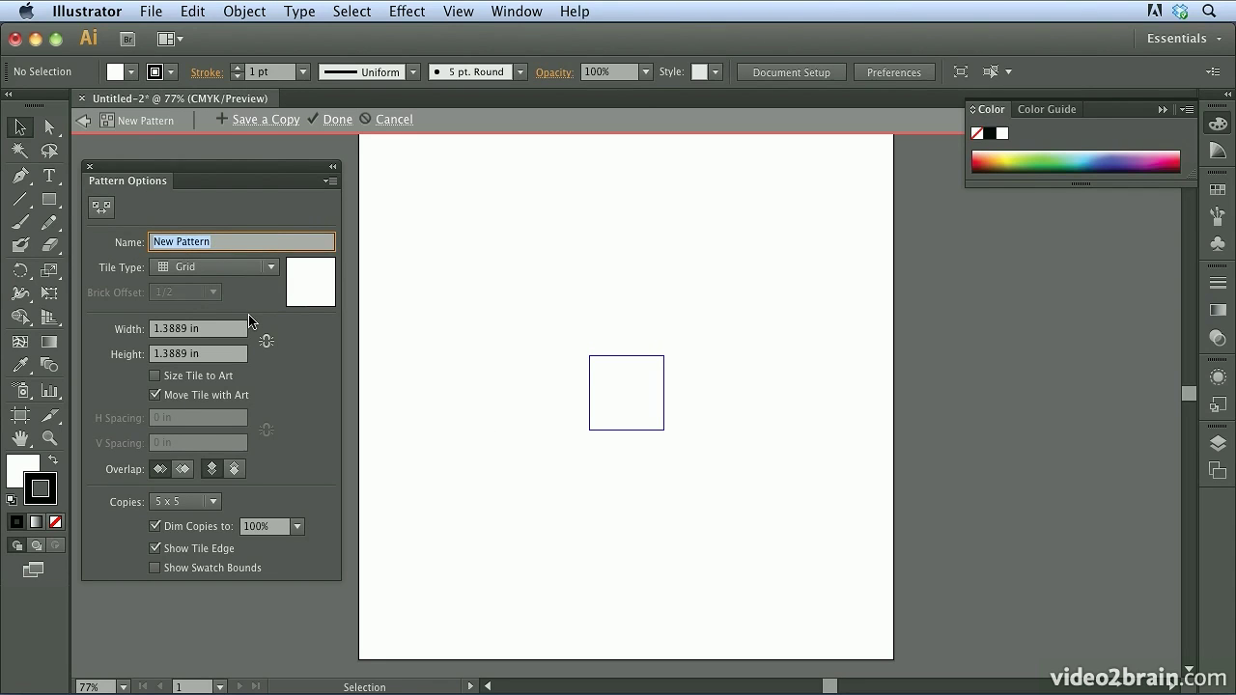
type("Circles")
key("Tab")
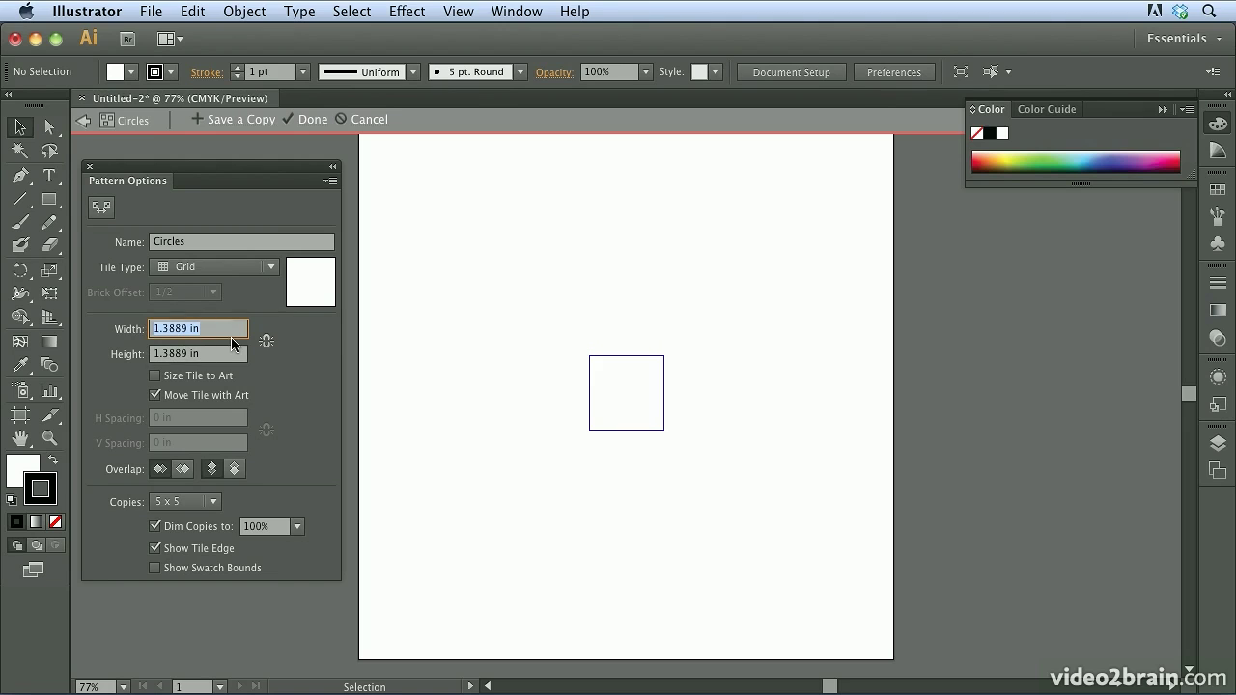
type("1.25")
key("Tab")
type("1.25")
key("Tab")
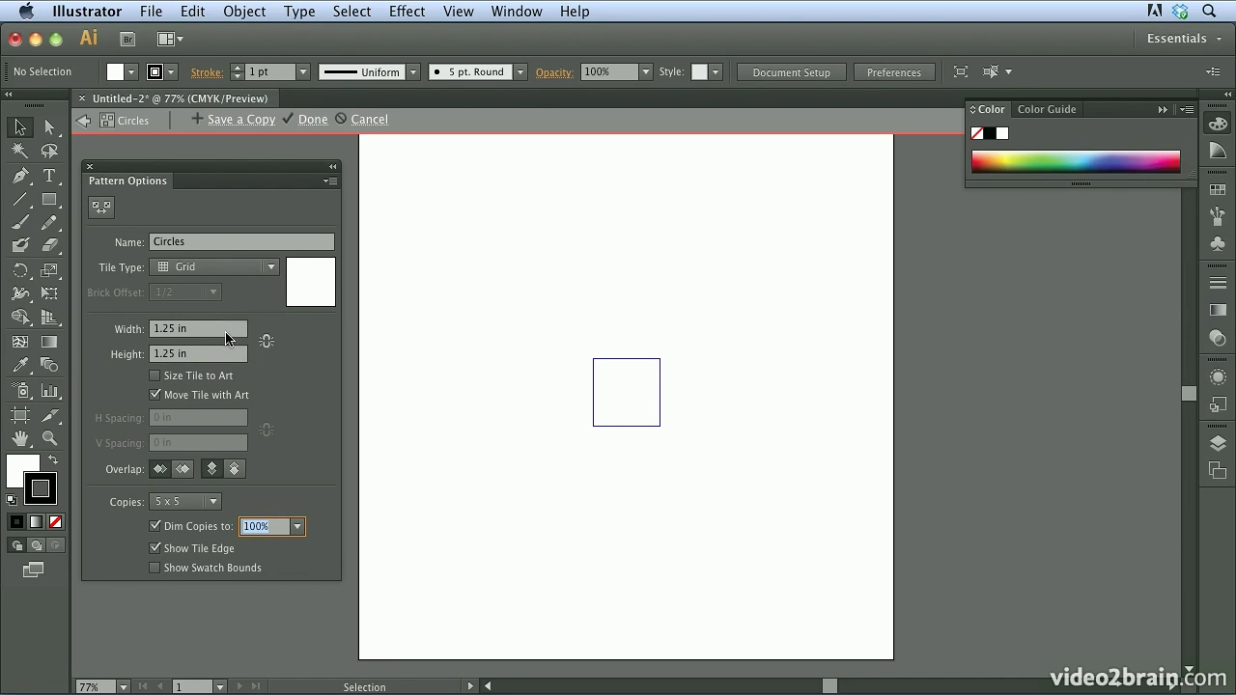
- Create an exact 1 in by 1 in circle in the tile with the Ellipse tool
left_click_drag(48, 199, 143, 244)
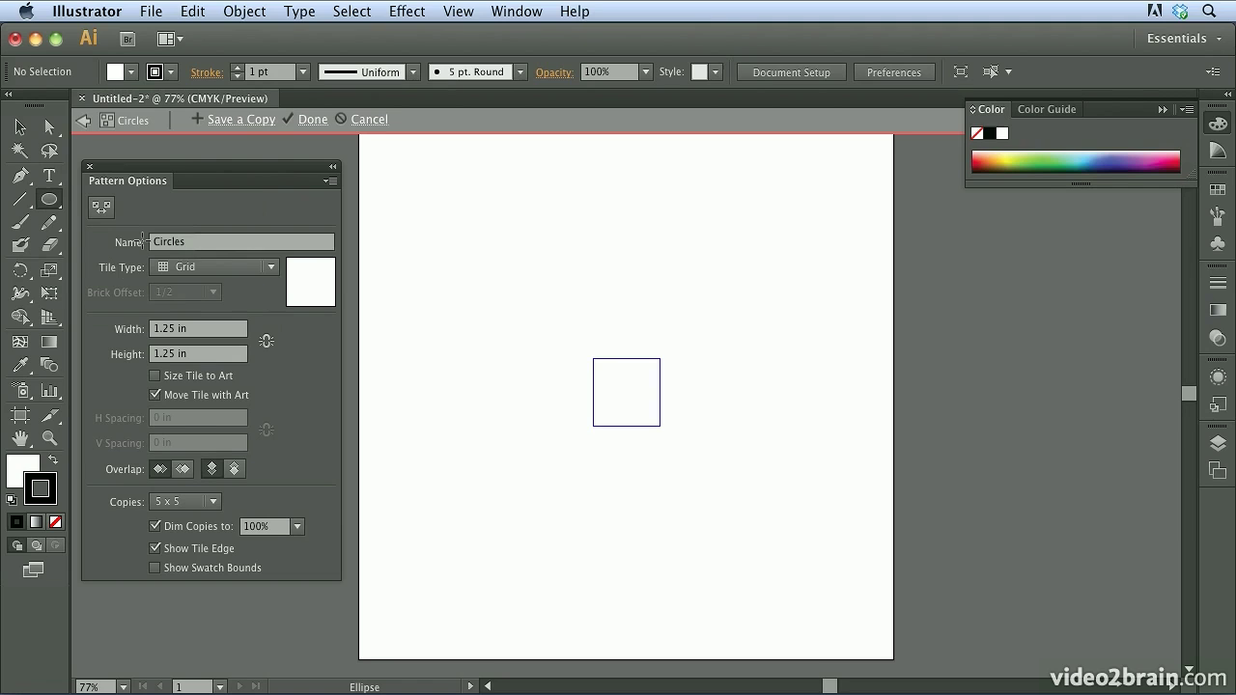
left_click(627, 377)
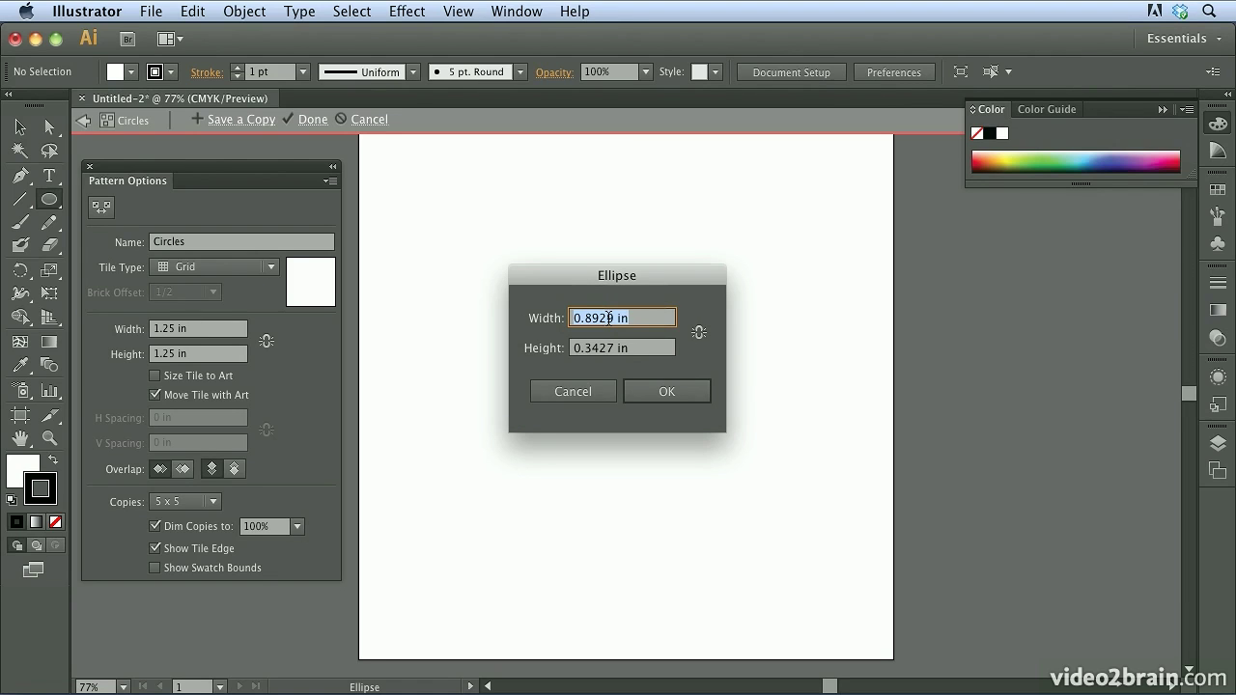
type("1")
key("Tab")
type("1")
key("Tab")
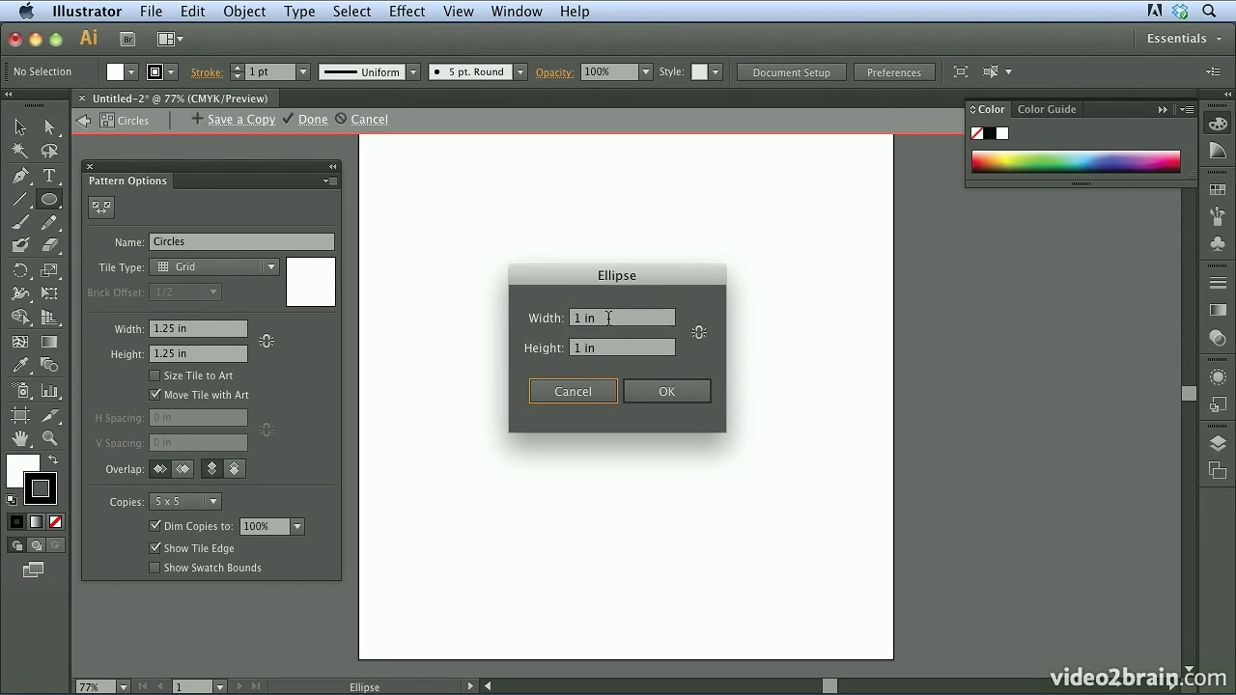
left_click(667, 392)
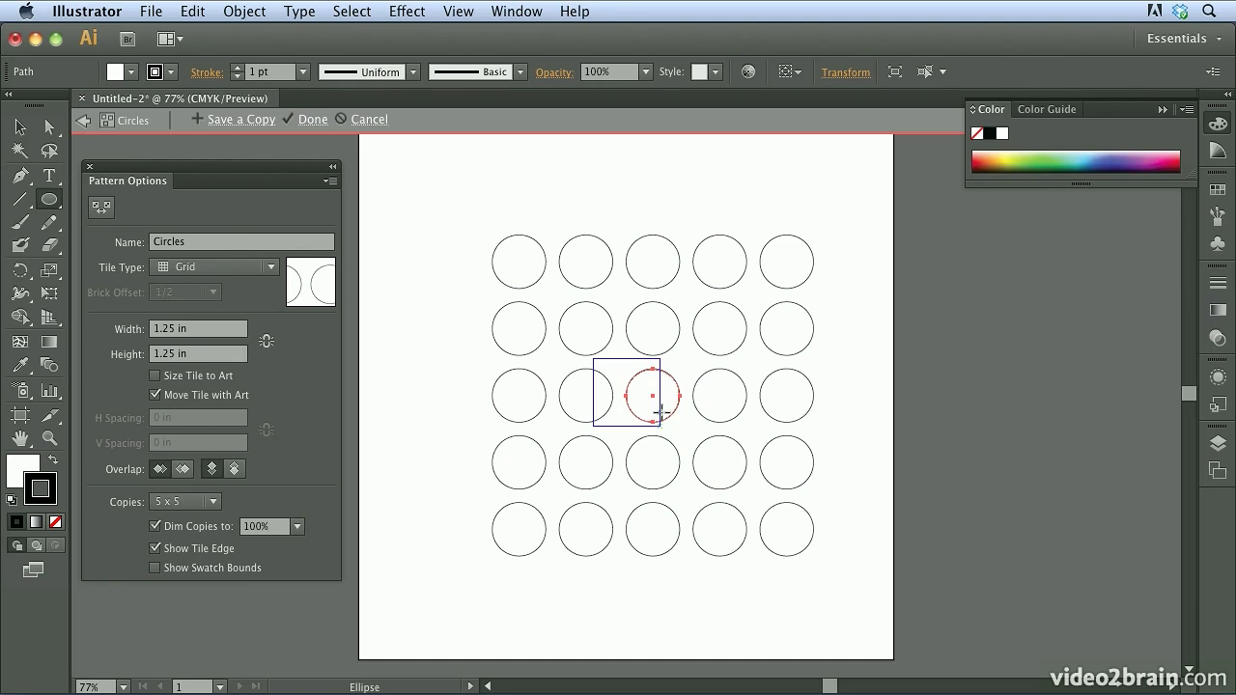
- Give the circle a crimson fill with no stroke and drag it 0.5 in left
left_click(20, 126)
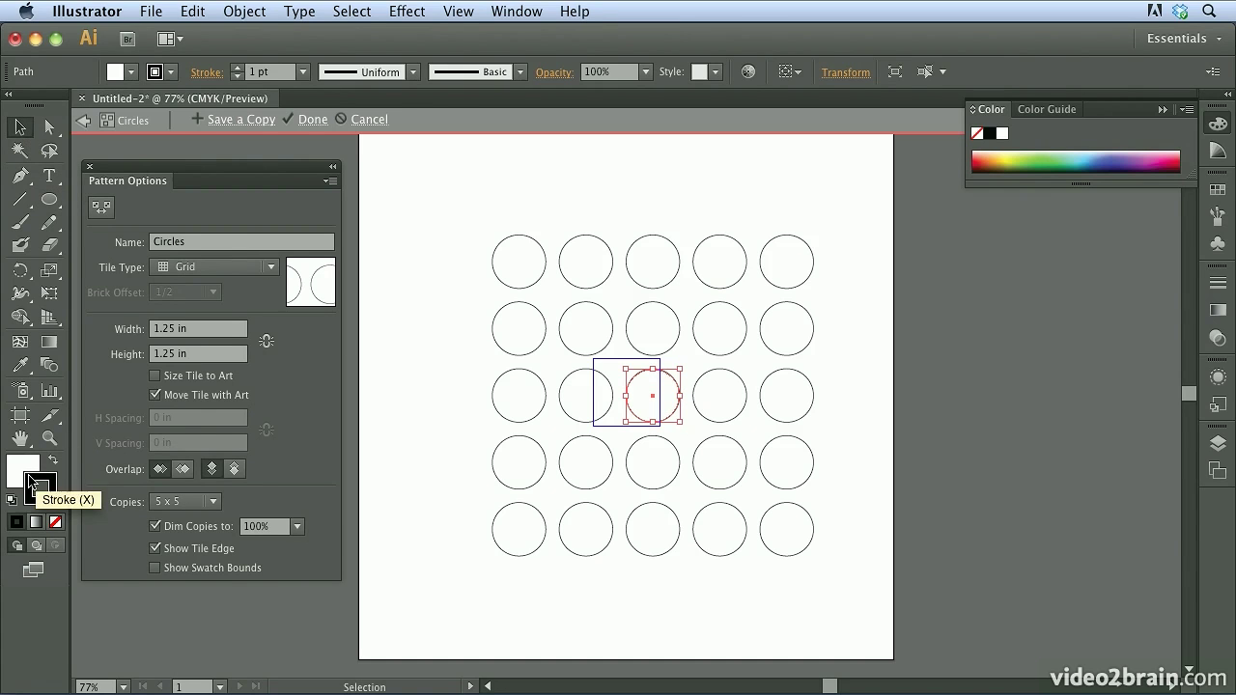
left_click(55, 522)
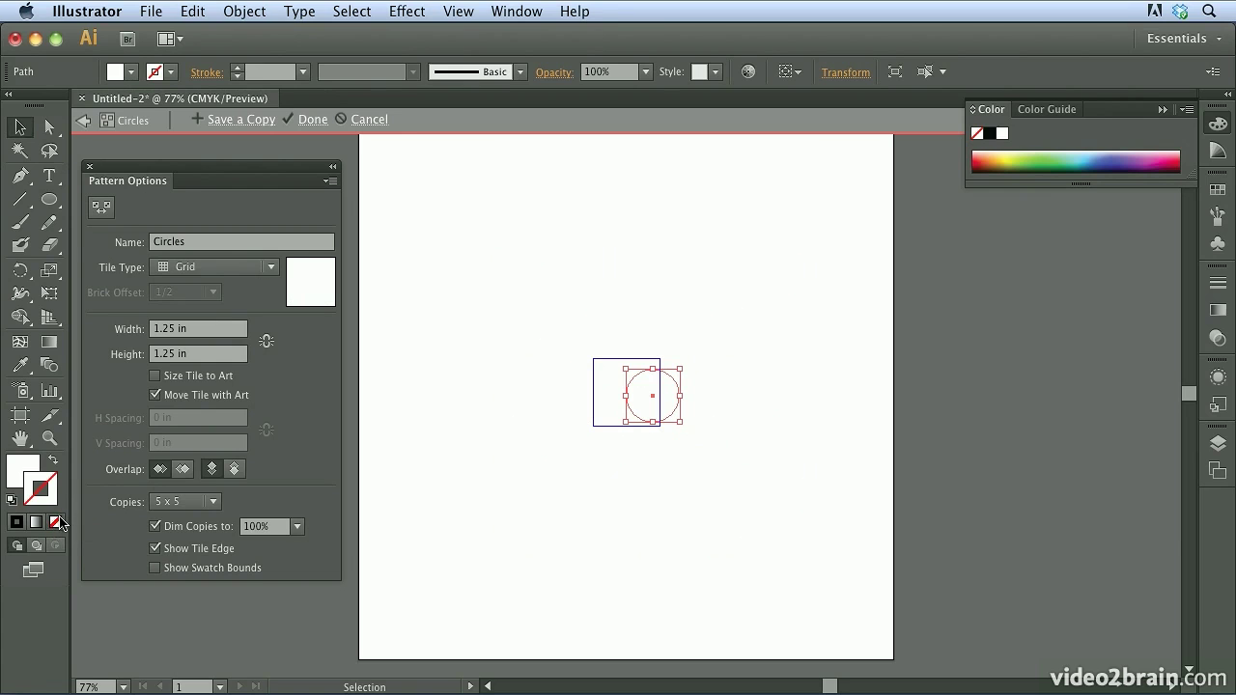
left_click(25, 472)
left_click(1218, 189)
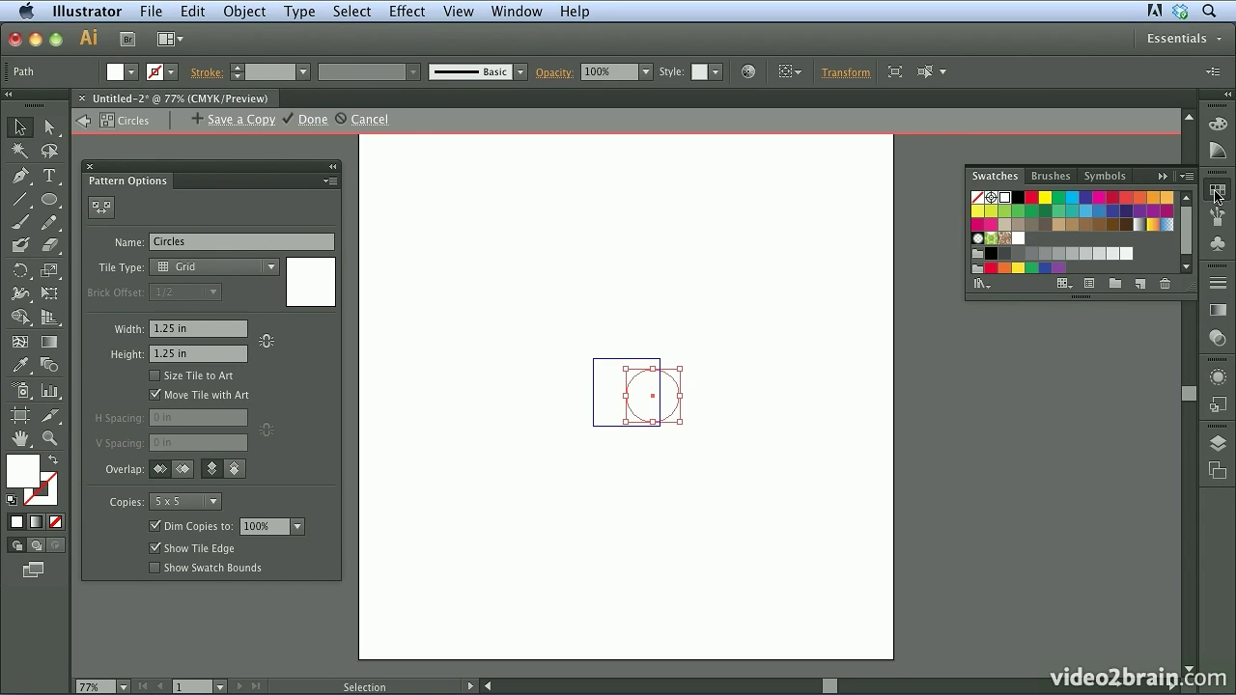
left_click(1112, 198)
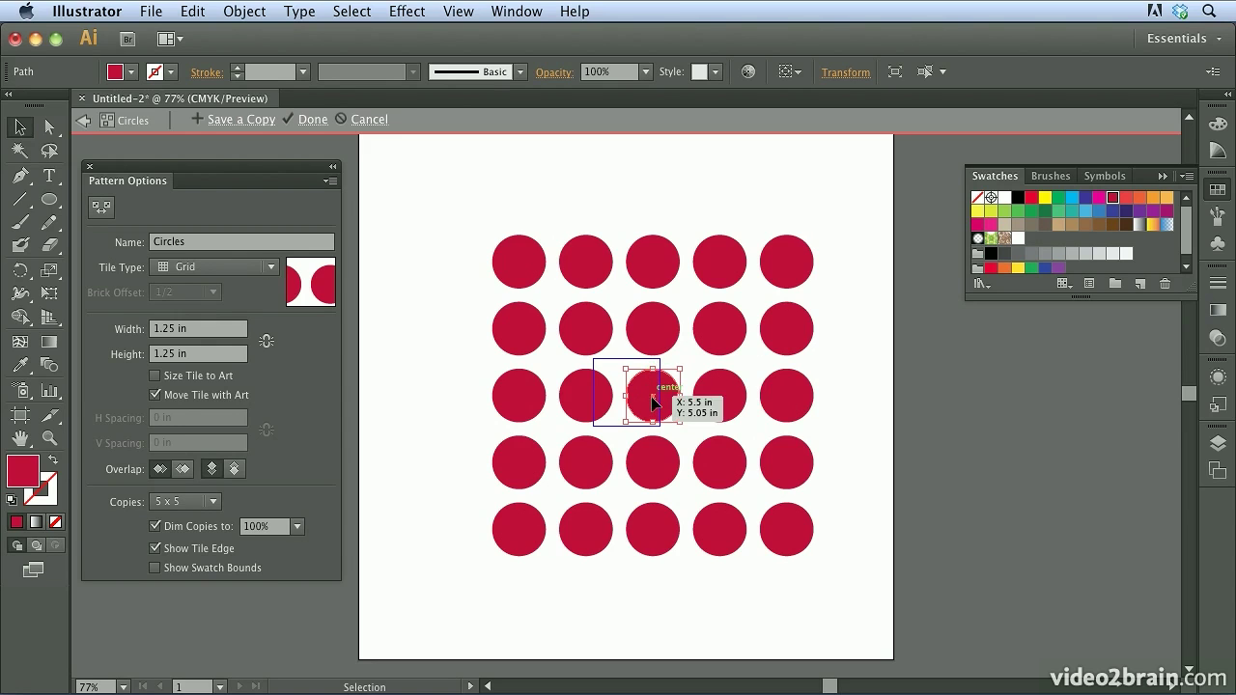
left_click_drag(652, 402, 624, 394)
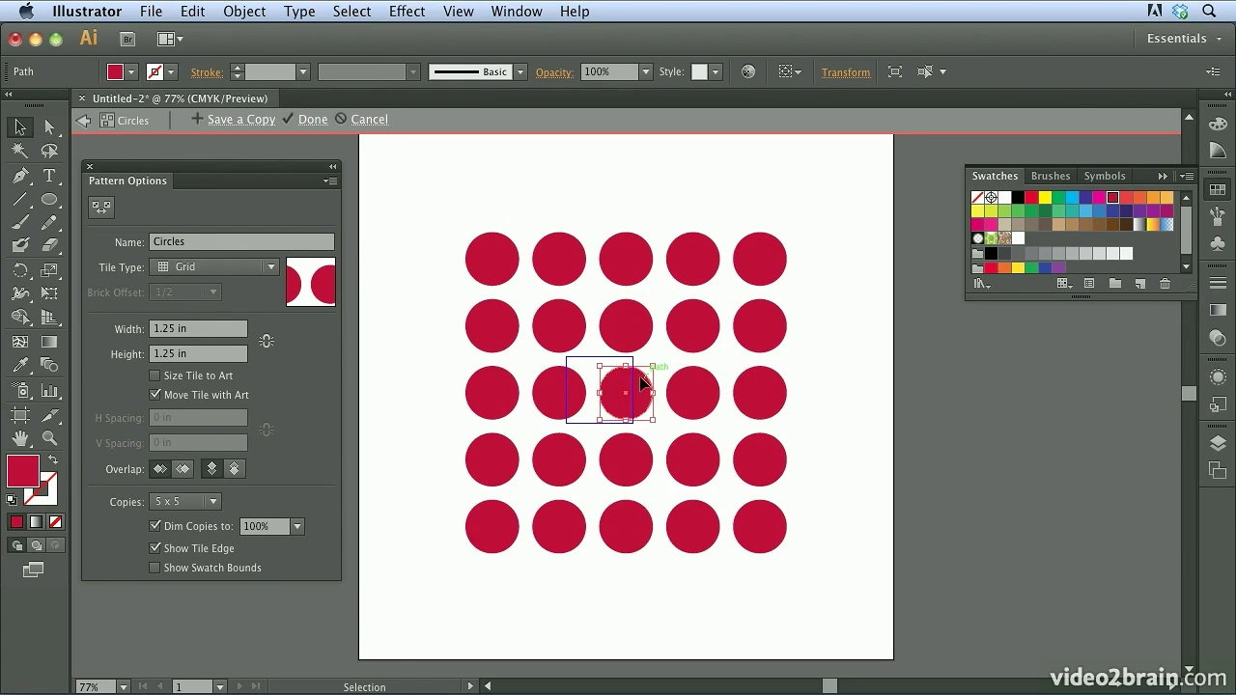
left_click_drag(626, 396, 597, 392)
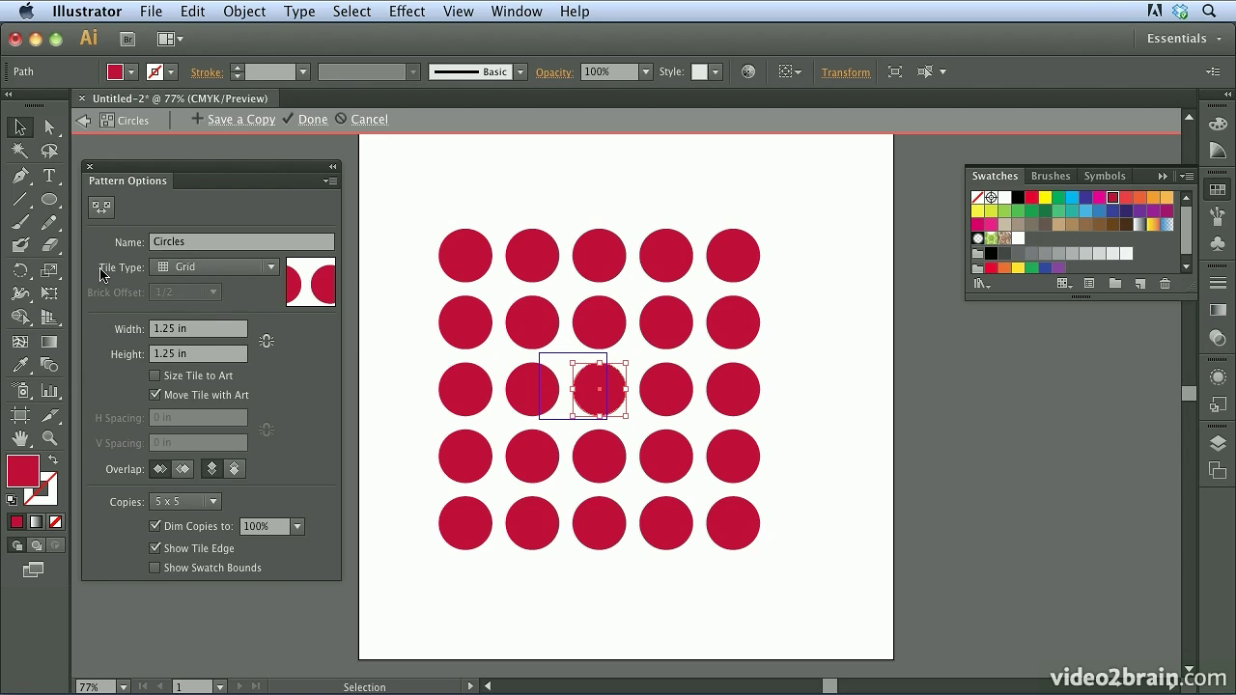
- Set Tile Type to Brick by Row, turn off Move Tile with Art, and centre the circle
left_click(197, 270)
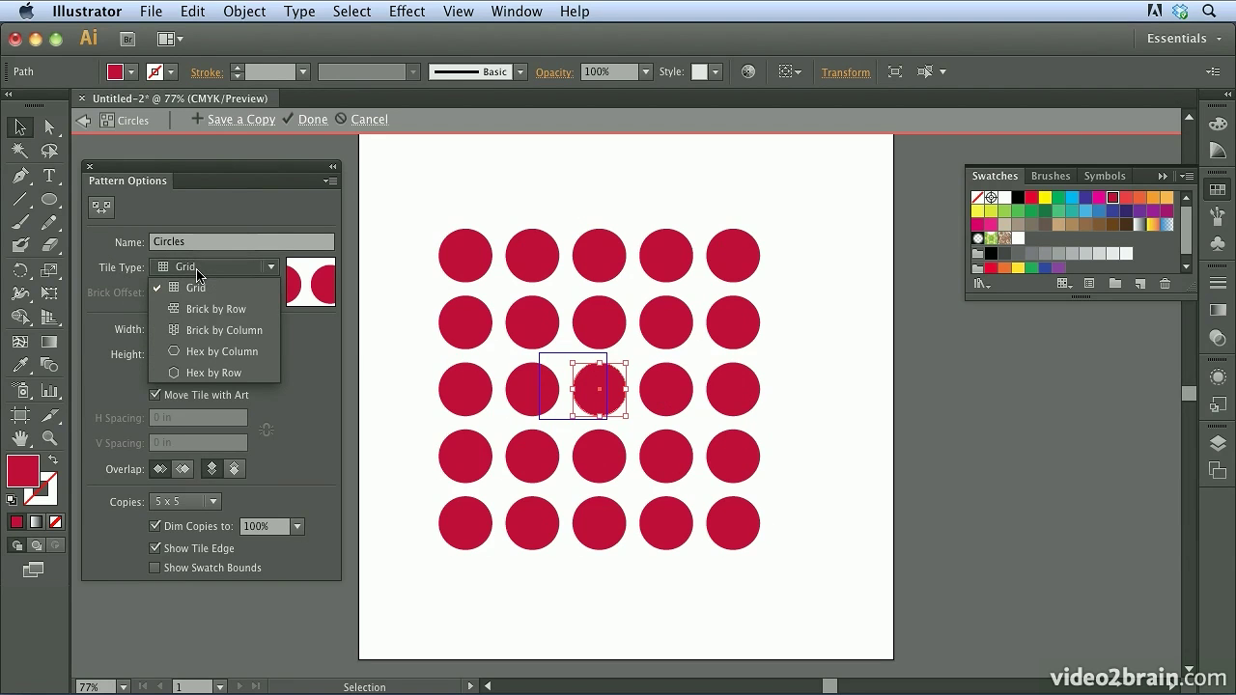
left_click(215, 310)
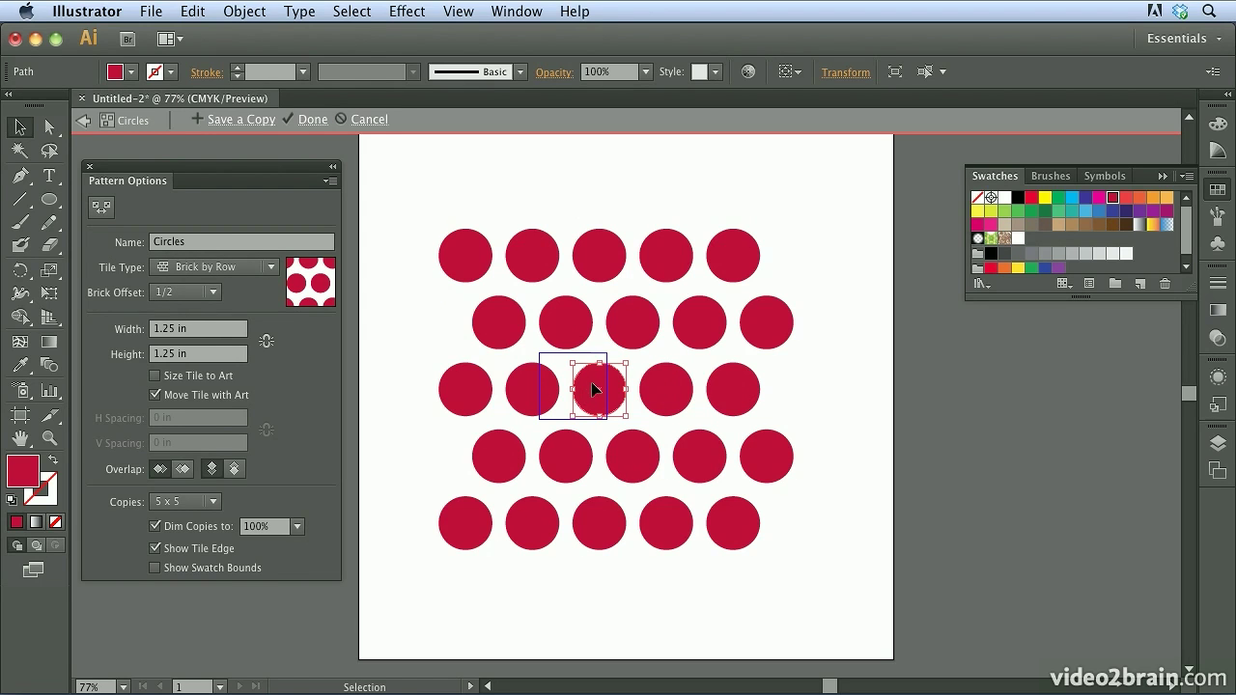
left_click_drag(599, 389, 574, 389)
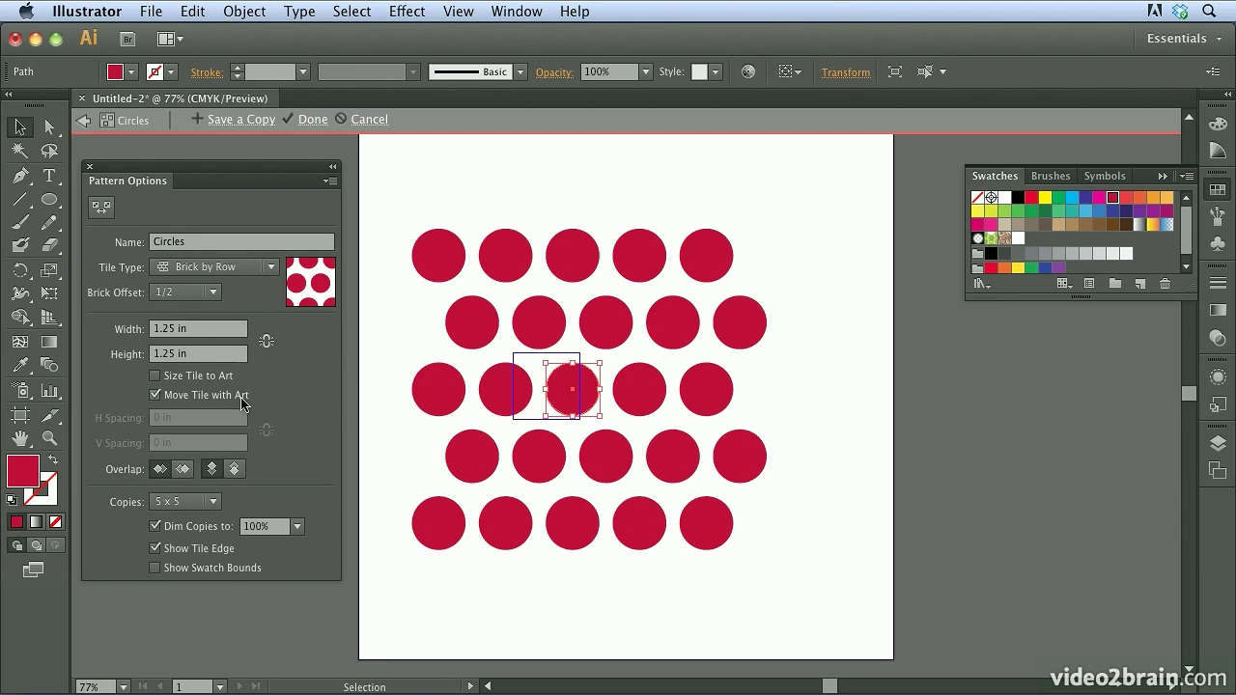
left_click(155, 395)
left_click_drag(577, 384, 546, 392)
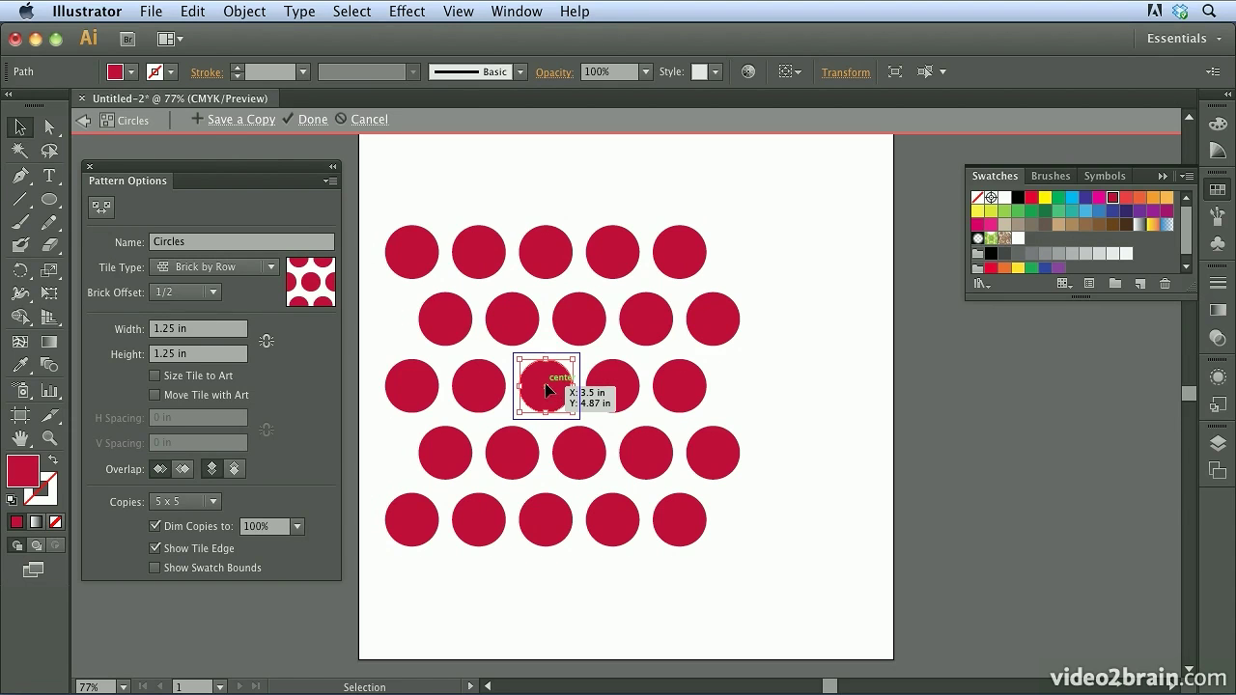
- Alt-drag three copies of the circle up, down and right, colouring them green, orange and blue
left_click_drag(547, 392, 547, 357)
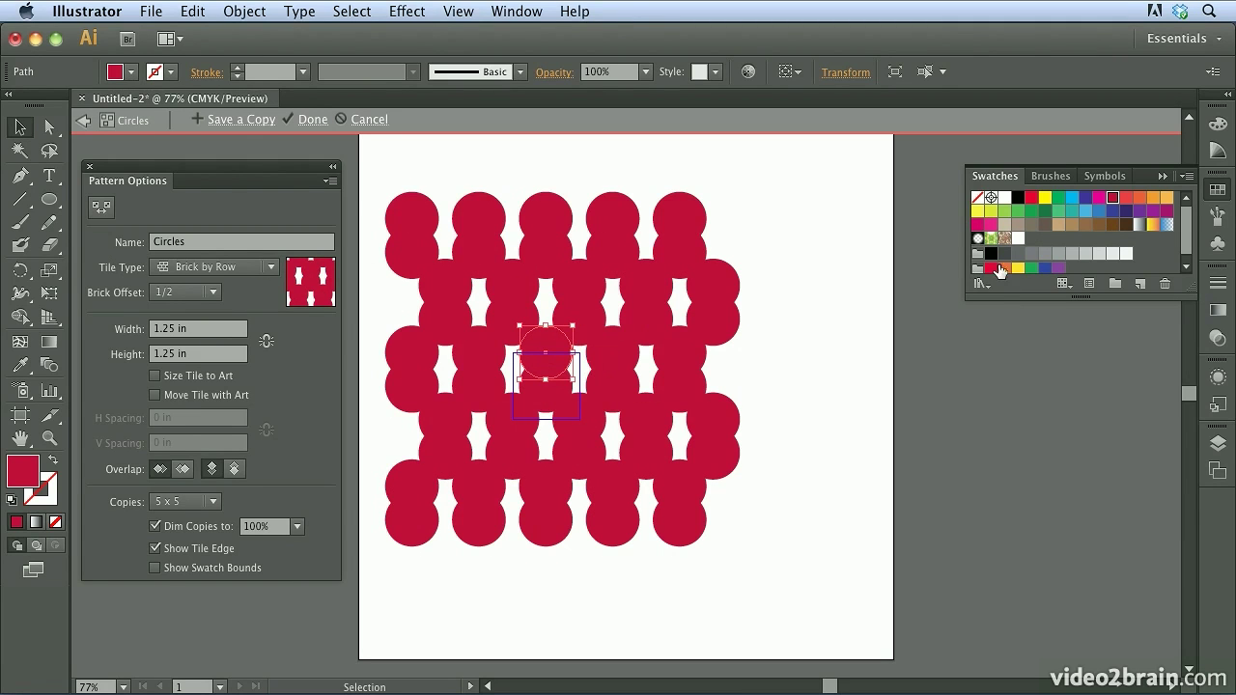
left_click(1044, 211)
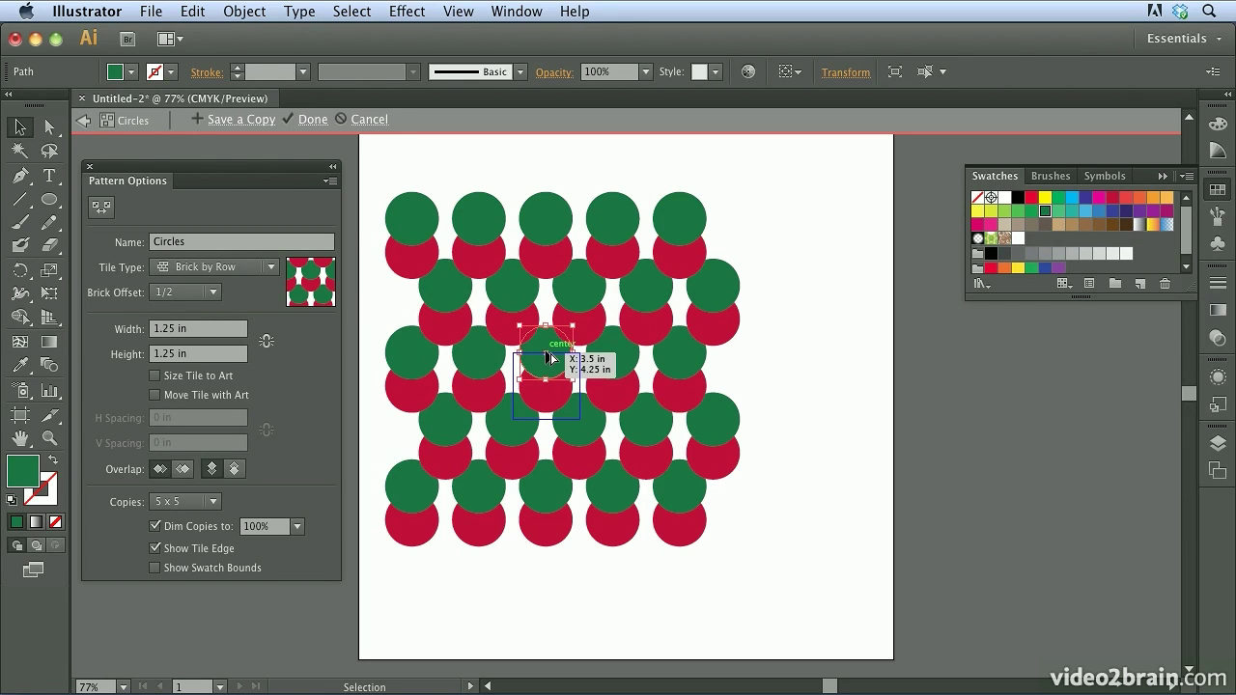
left_click_drag(550, 358, 544, 422)
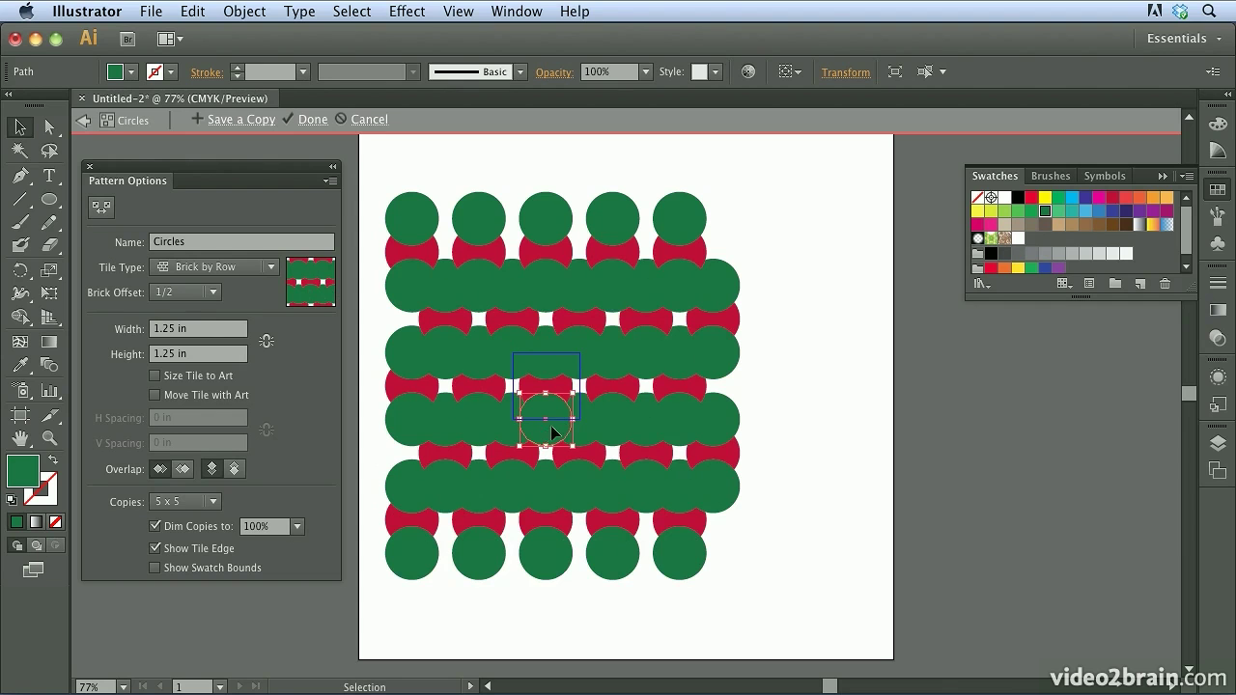
left_click(1153, 198)
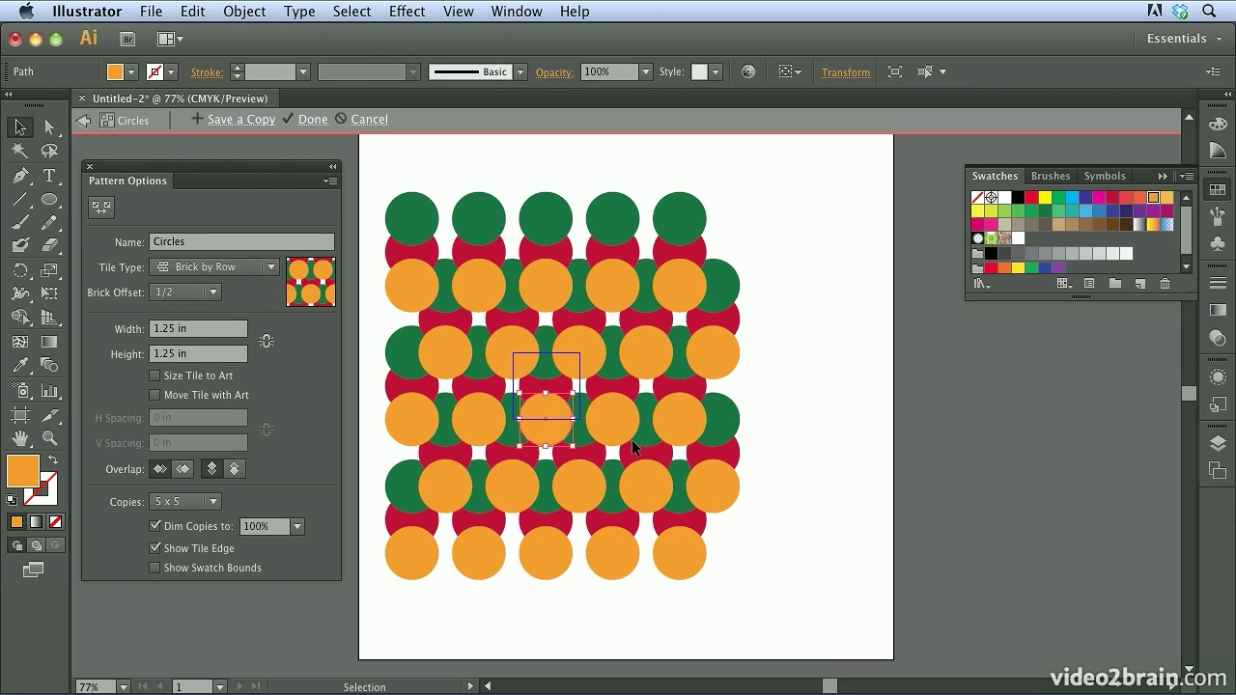
left_click_drag(544, 422, 583, 395)
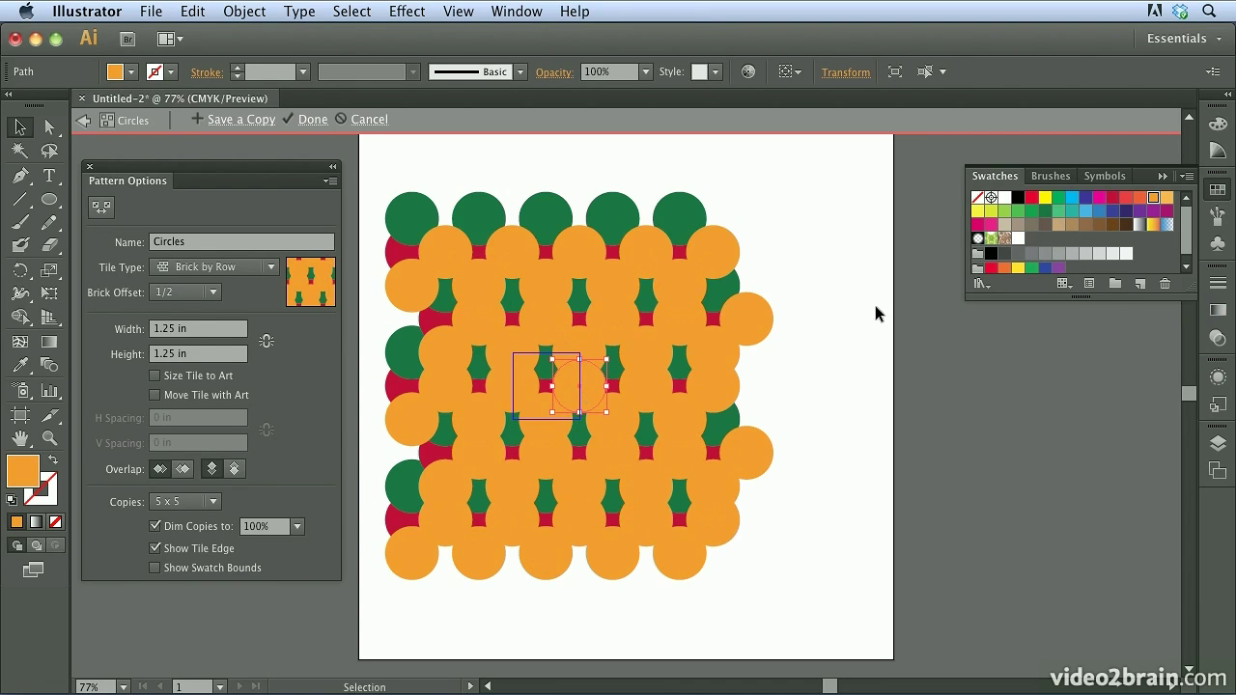
left_click(1085, 198)
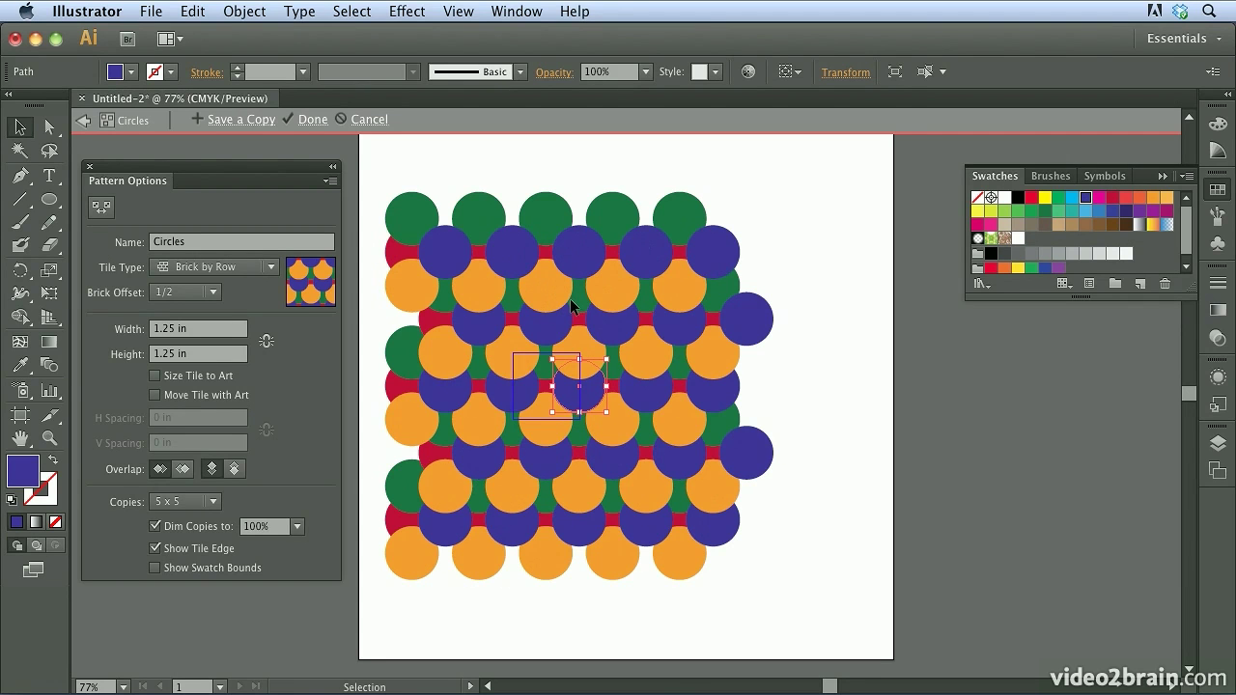
mouse_move(579, 390)
left_mouse_down()
mouse_move(525, 398)
mouse_move(579, 390)
left_mouse_up()
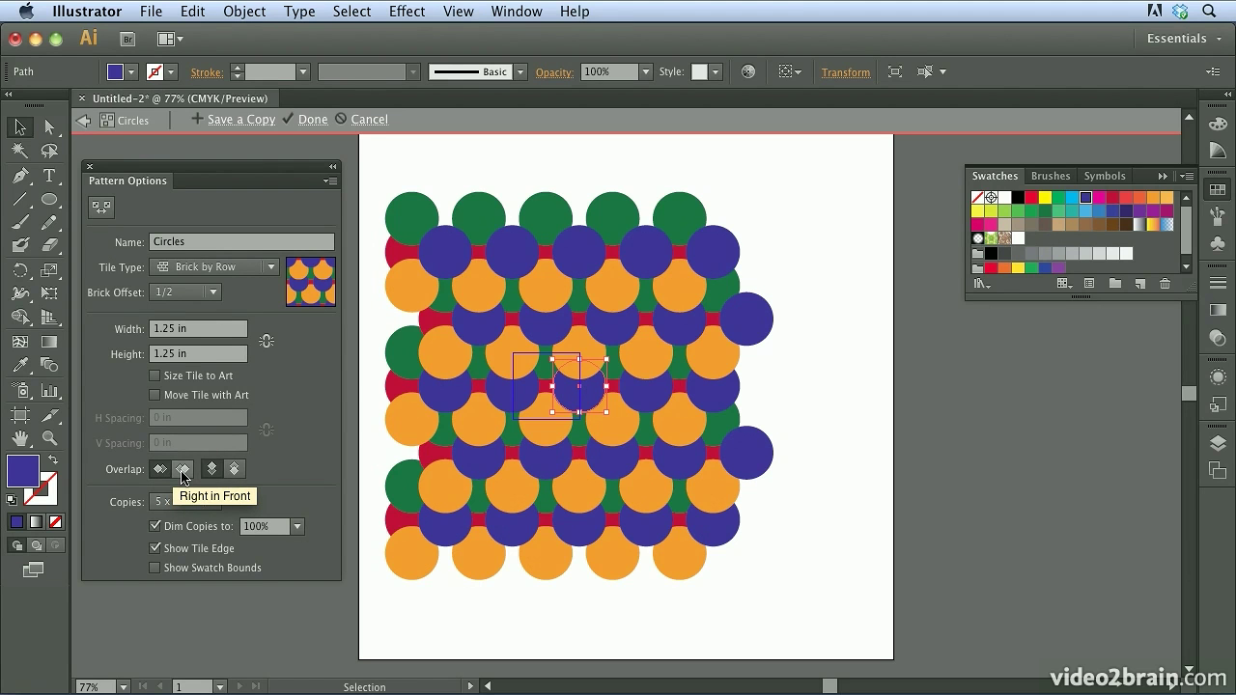
- Try Right in Front and Bottom in Front overlap, settling on Top in Front for the Circles pattern
left_click(182, 471)
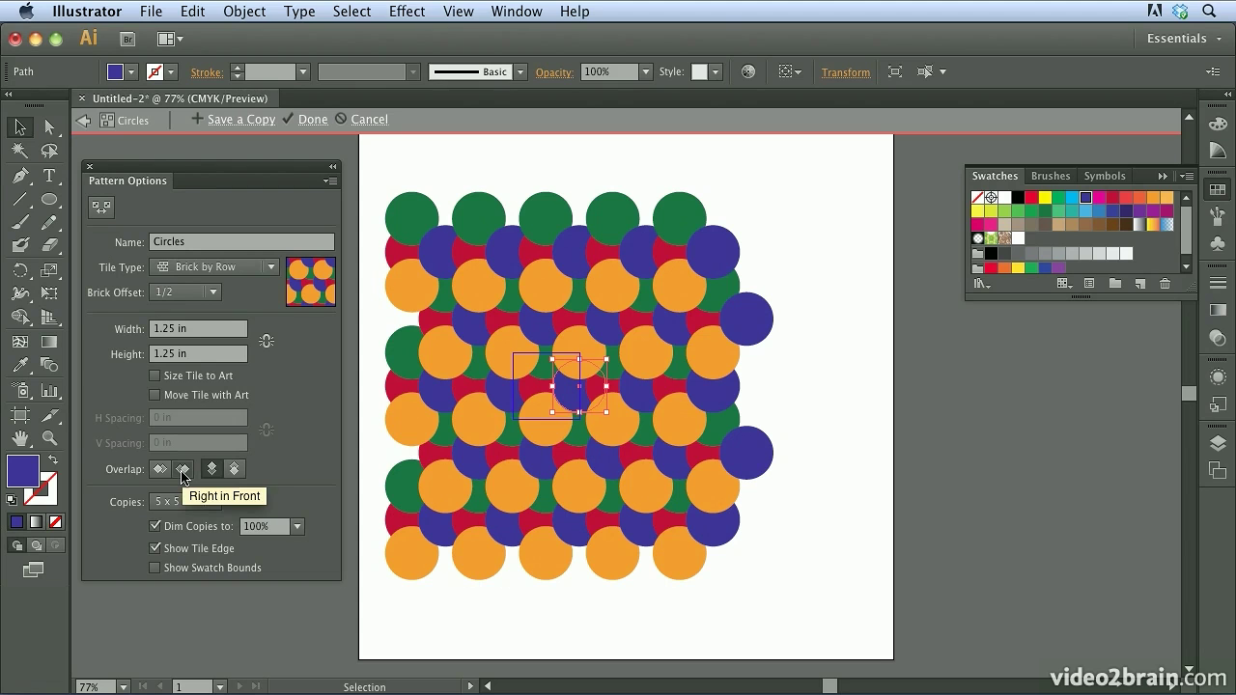
left_click(235, 472)
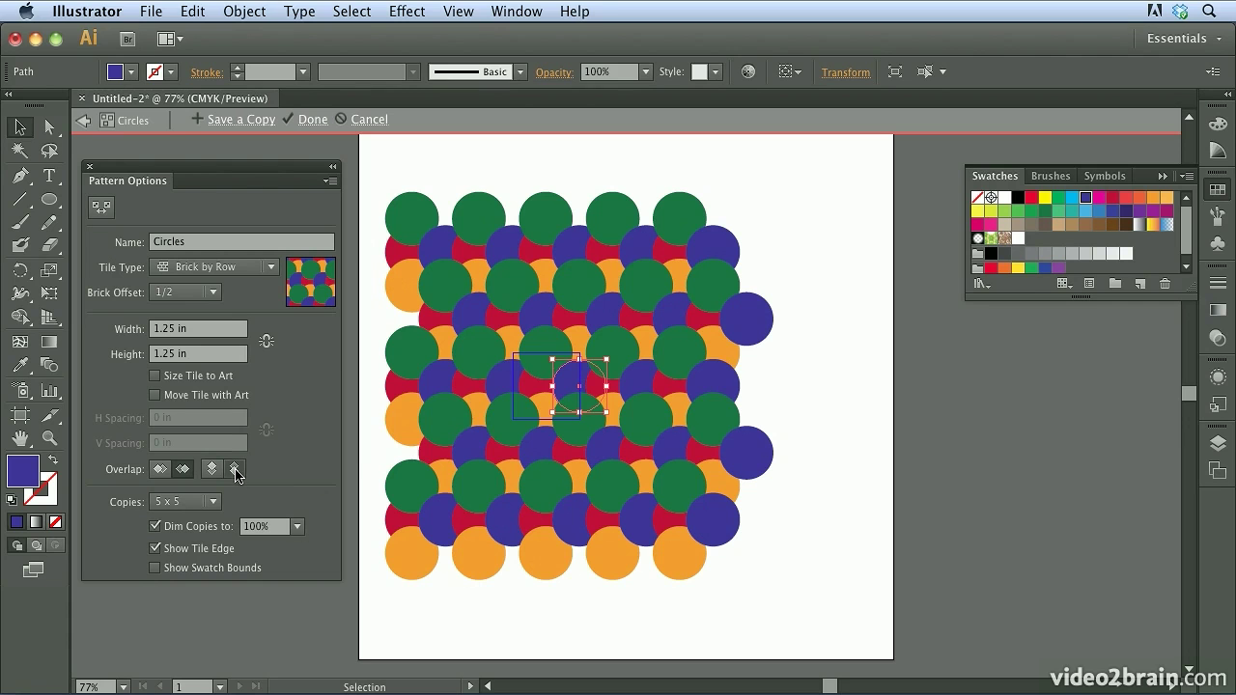
left_click(211, 470)
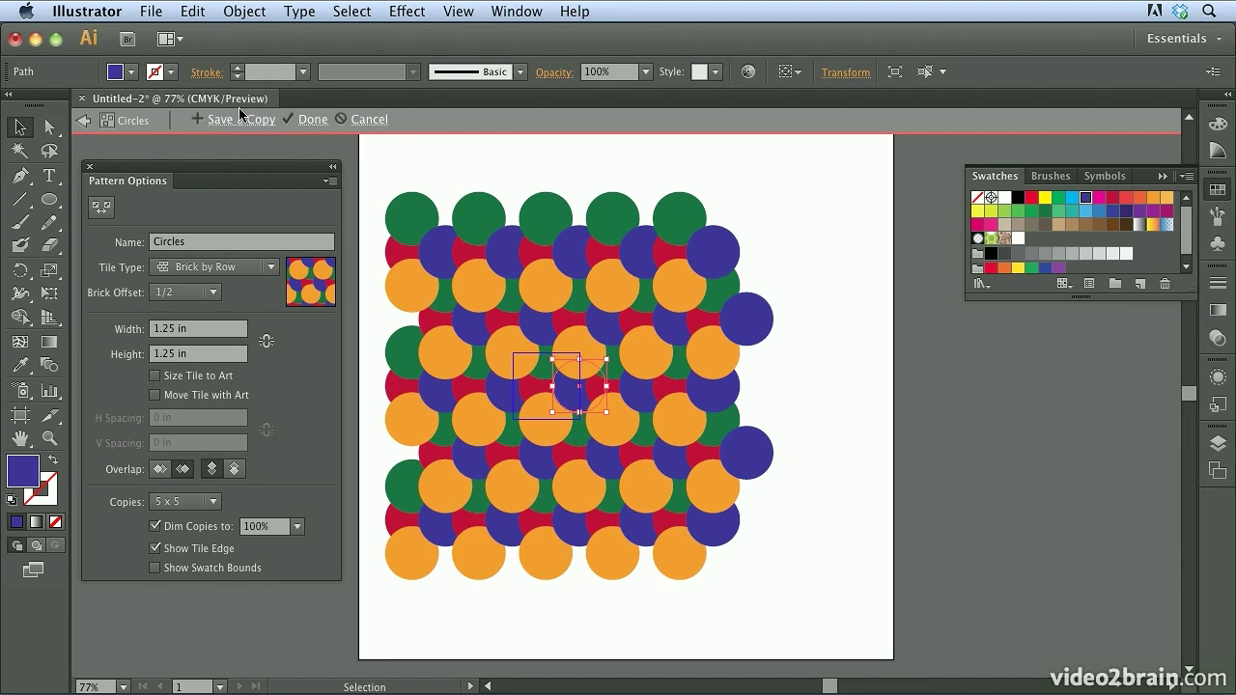
- Finish the Circles pattern, then draw a large circle across the artboard filled with the Circles swatch
left_click(310, 120)
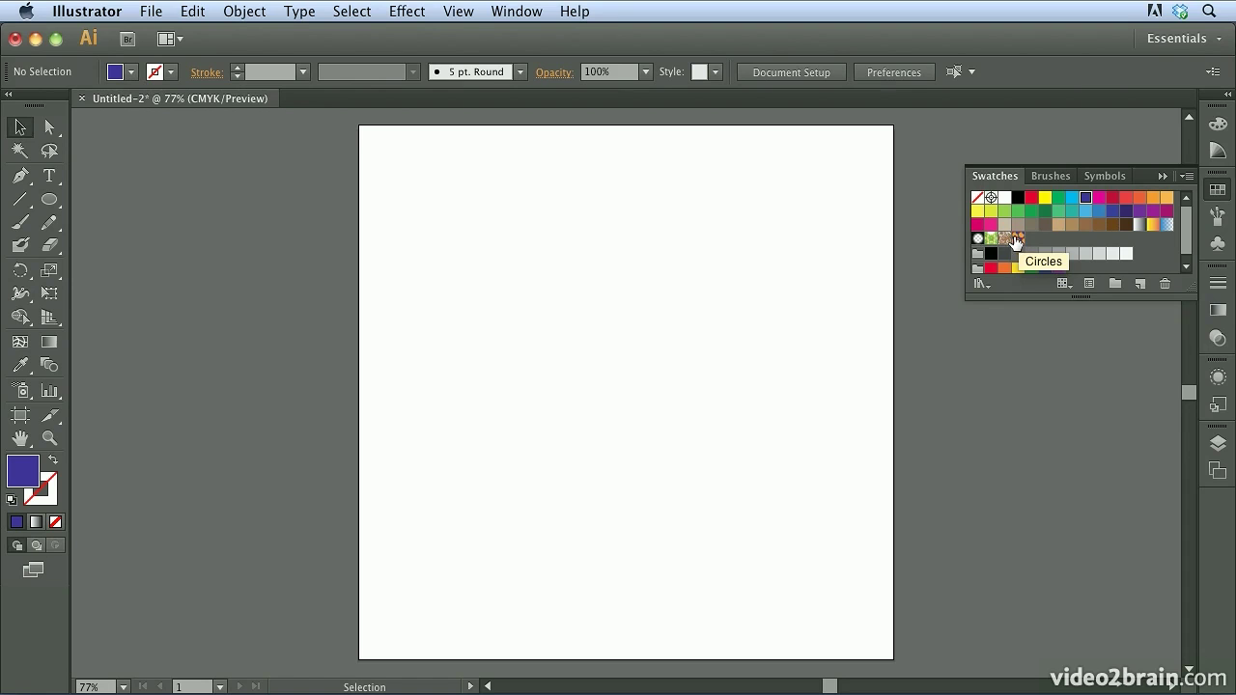
left_click(49, 199)
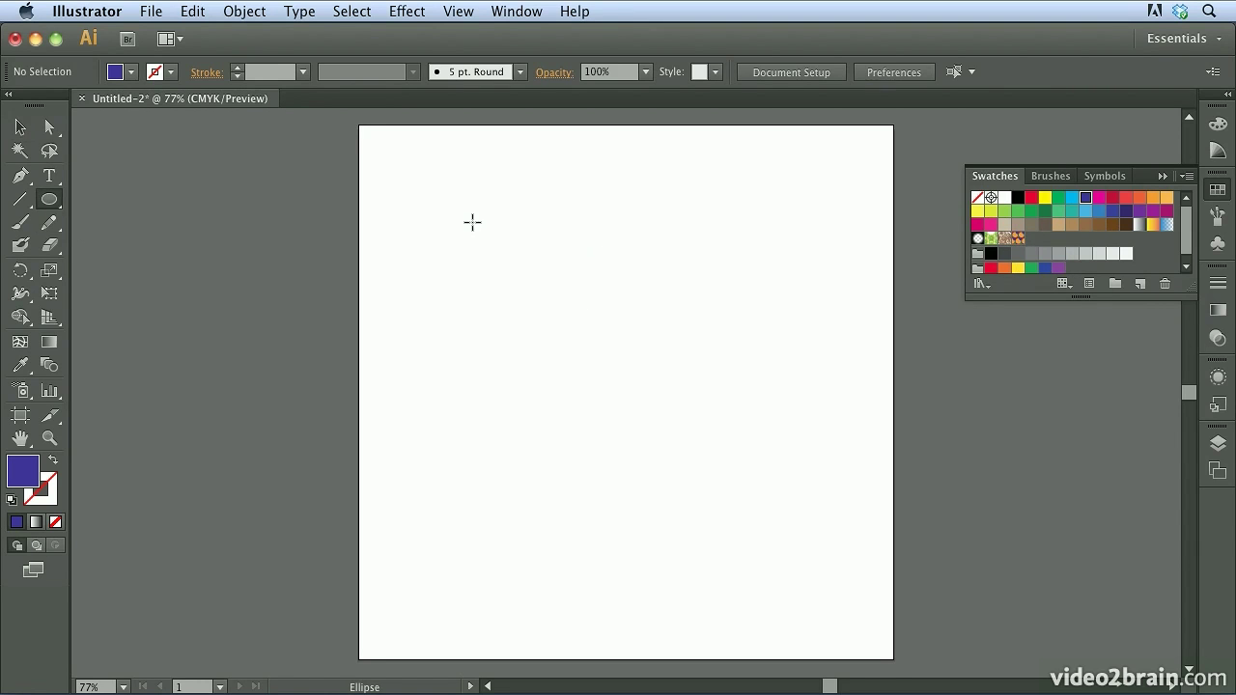
left_click_drag(472, 221, 827, 609)
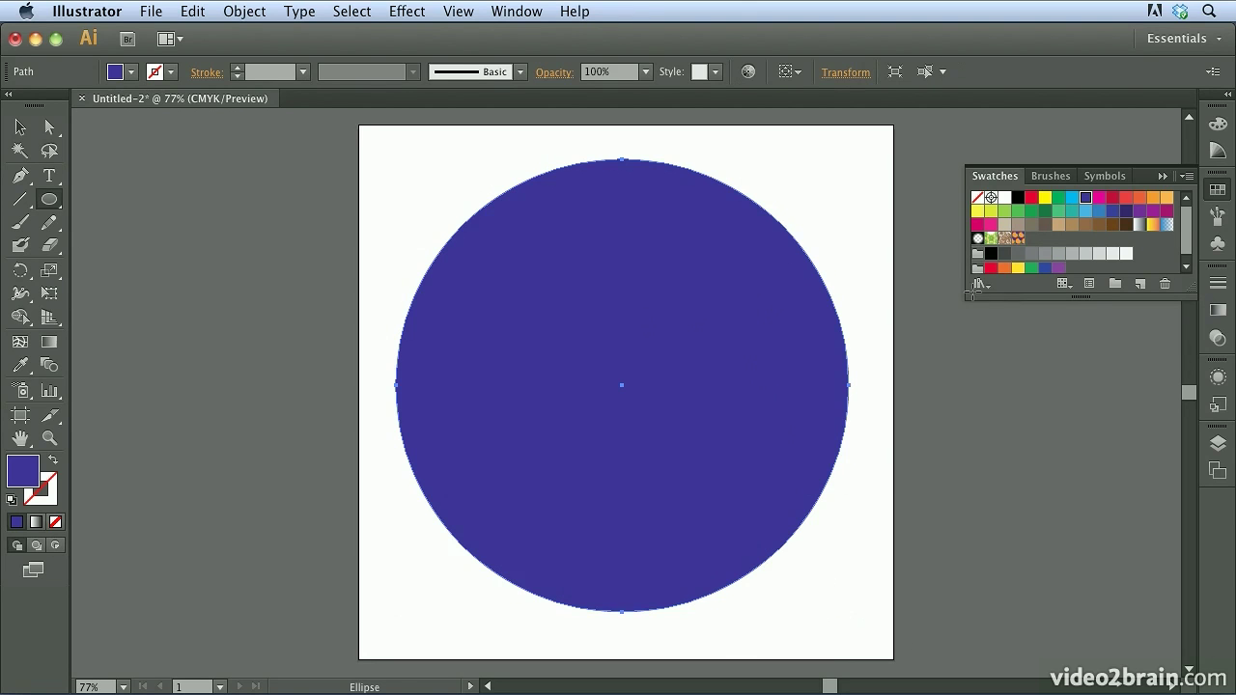
left_click(1018, 240)
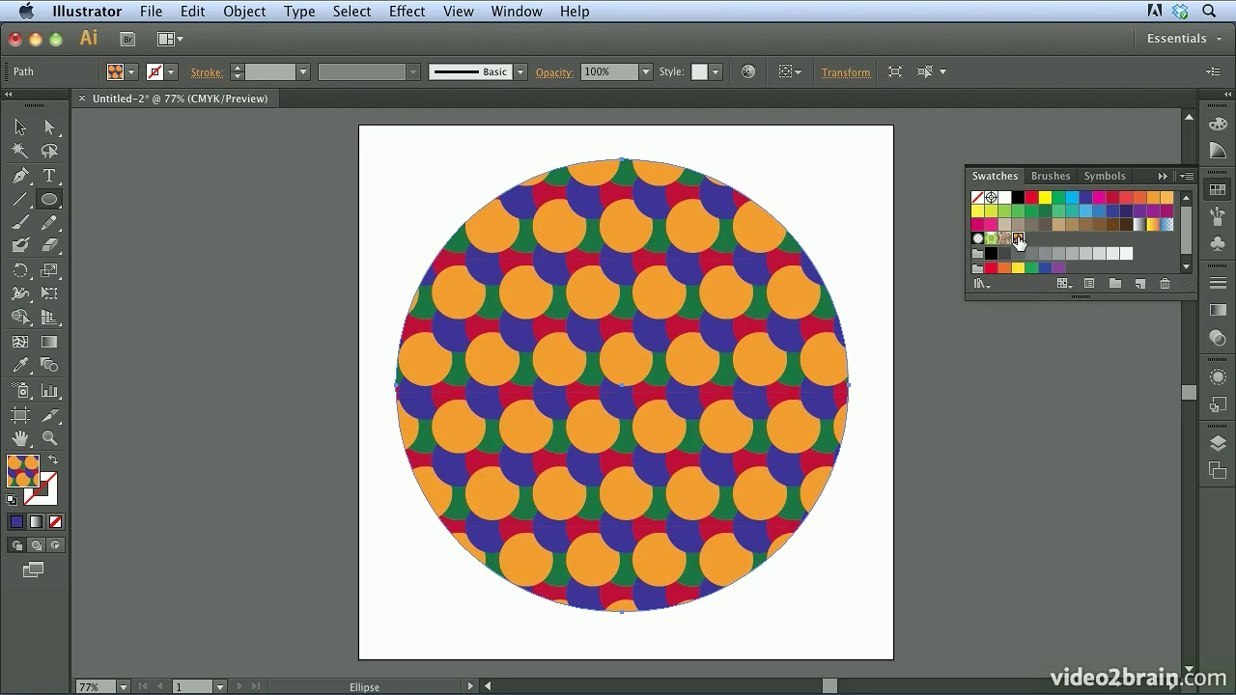